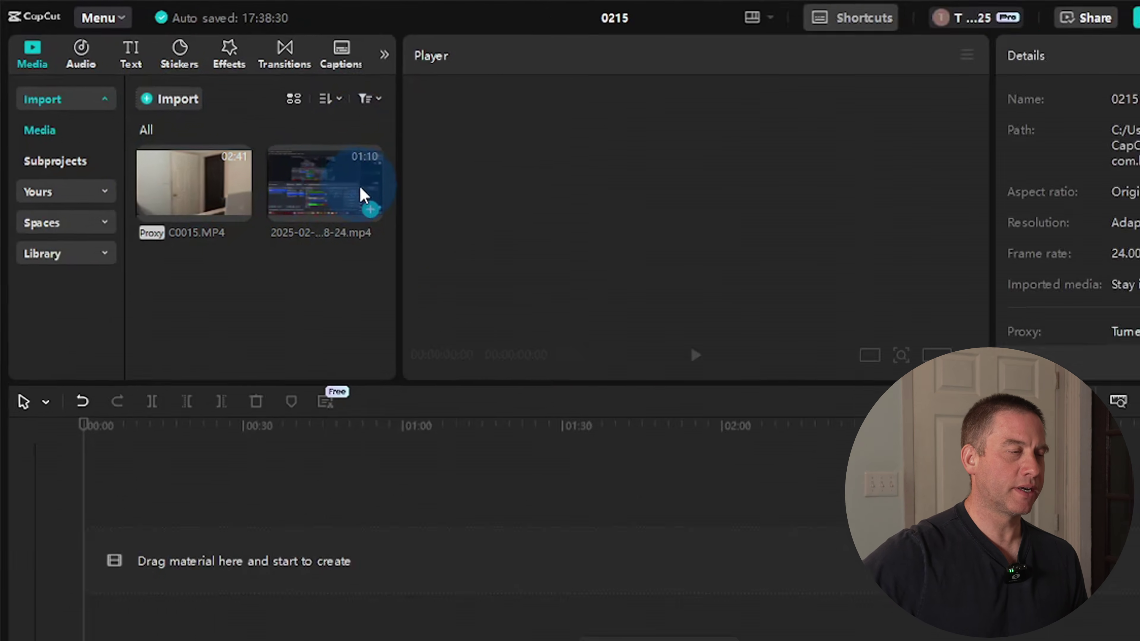
{"action": "left_click_drag", "start_coordinate": [356, 193], "coordinate": [132, 576]}
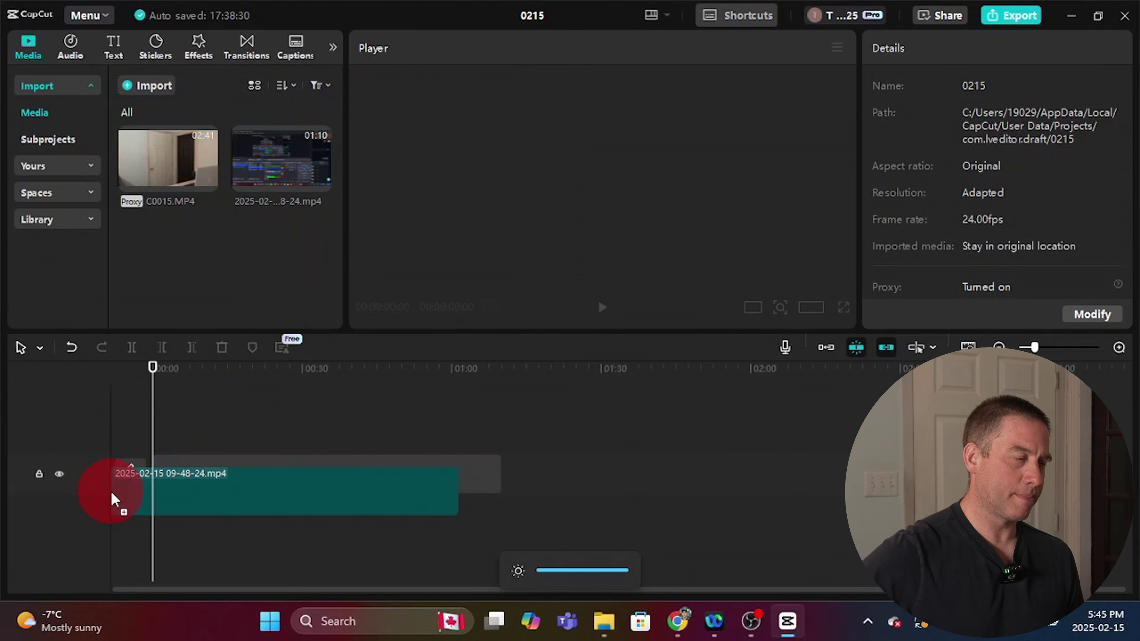
{"action": "left_click_drag", "start_coordinate": [114, 498], "coordinate": [158, 481]}
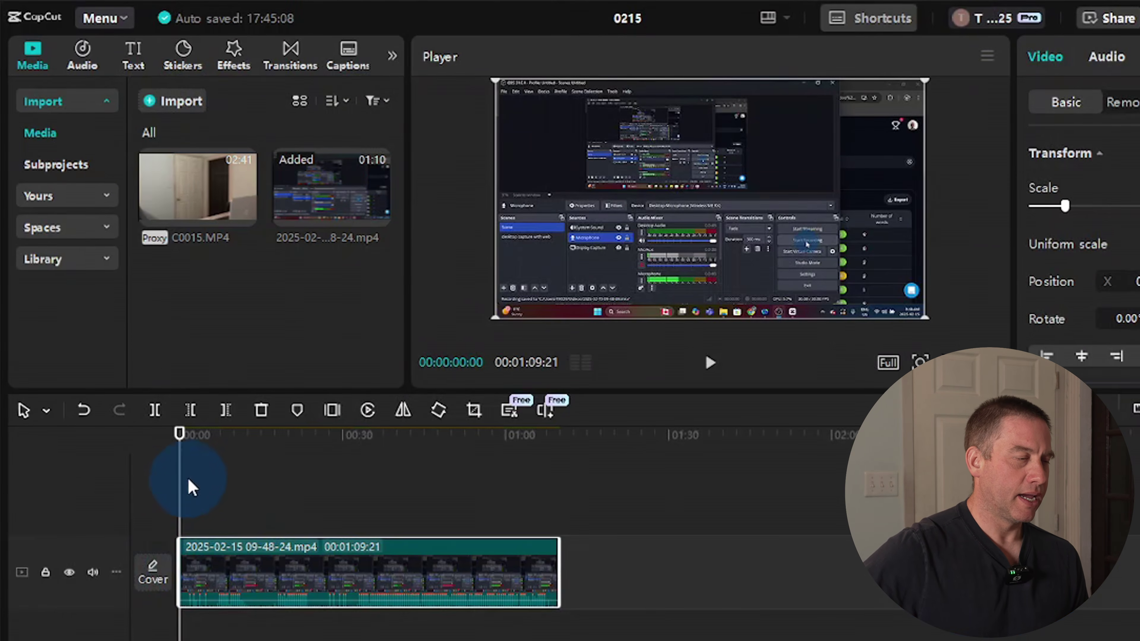
{"action": "left_click_drag", "start_coordinate": [192, 473], "coordinate": [177, 492]}
Extract the audio from the screen recording clip and delete its video part, keeping only the separate audio.
{"action": "left_click", "coordinate": [305, 577]}
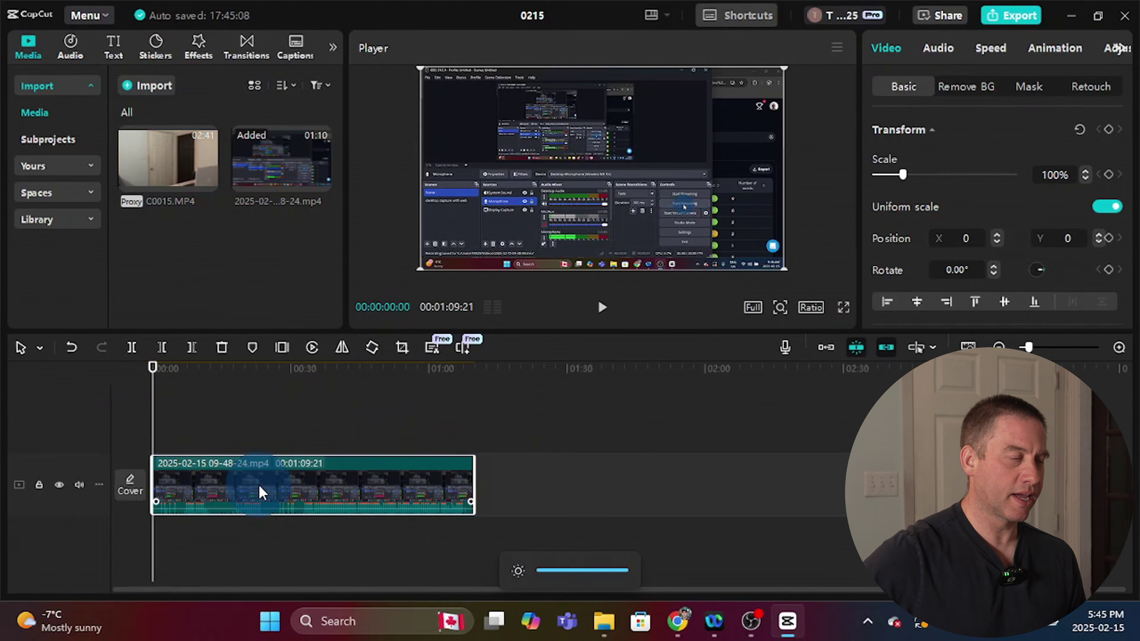
{"action": "right_click", "coordinate": [261, 493]}
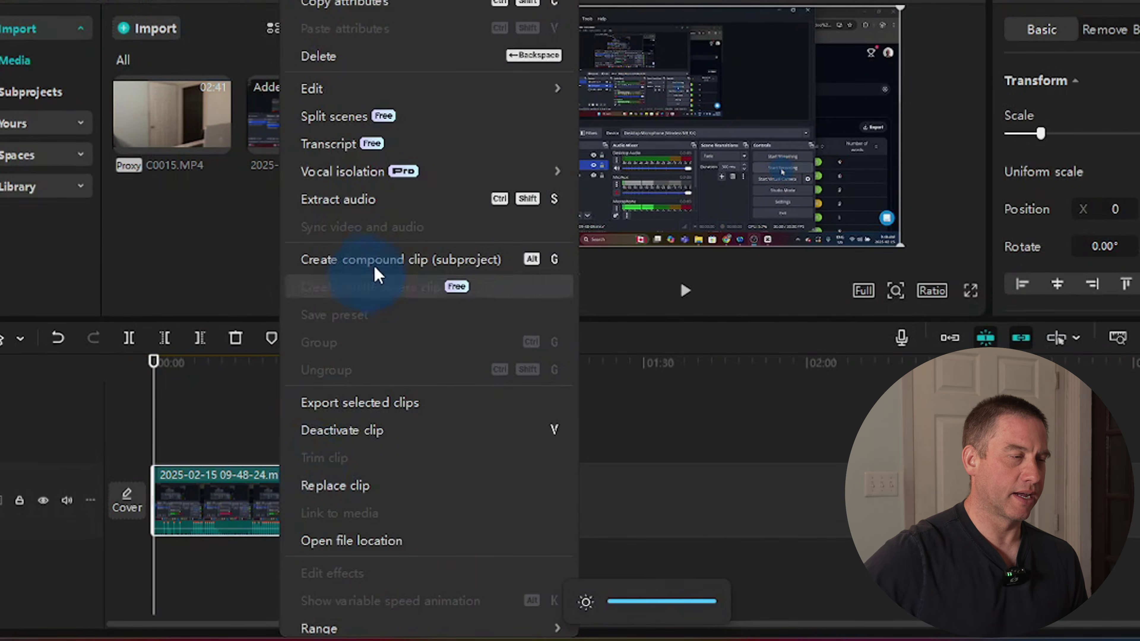
{"action": "left_click", "coordinate": [395, 198]}
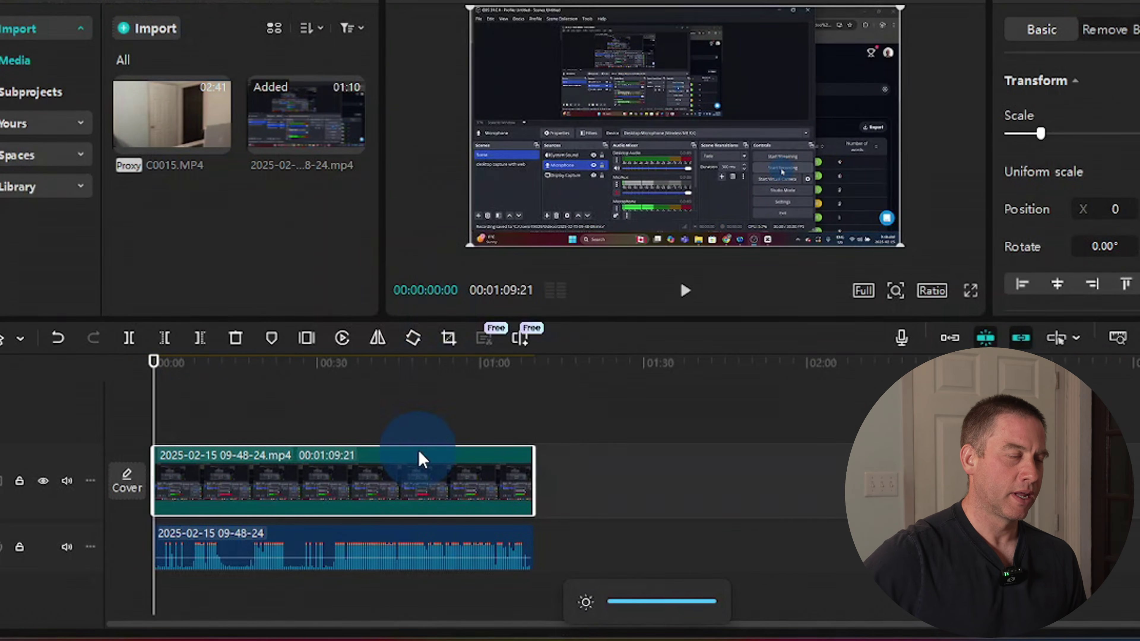
{"action": "right_click", "coordinate": [346, 495]}
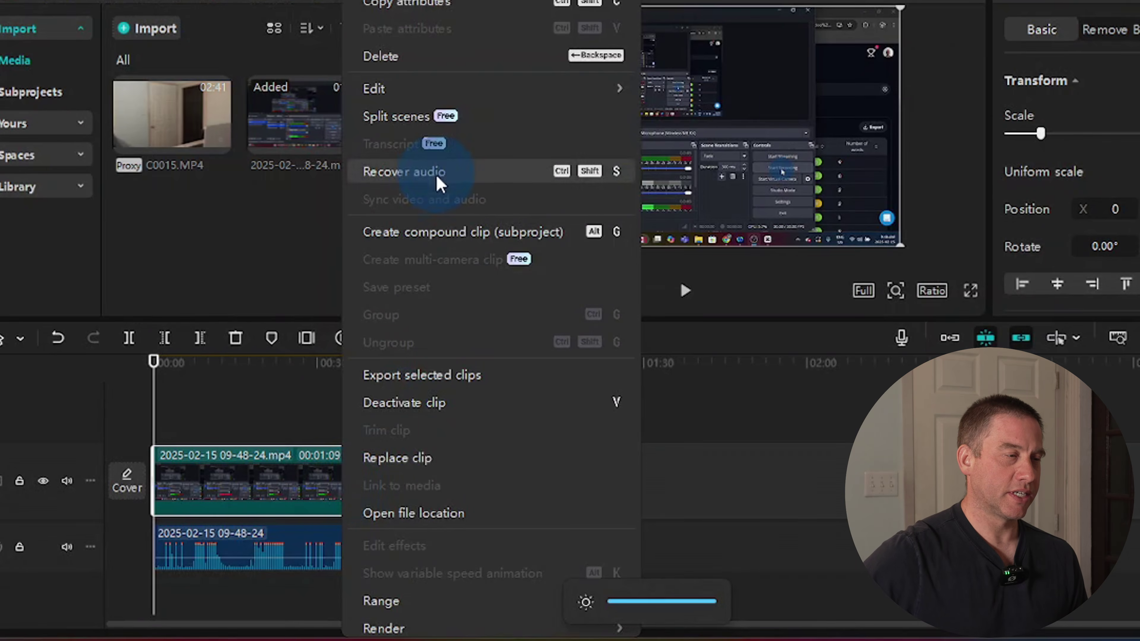
{"action": "left_click", "coordinate": [436, 57]}
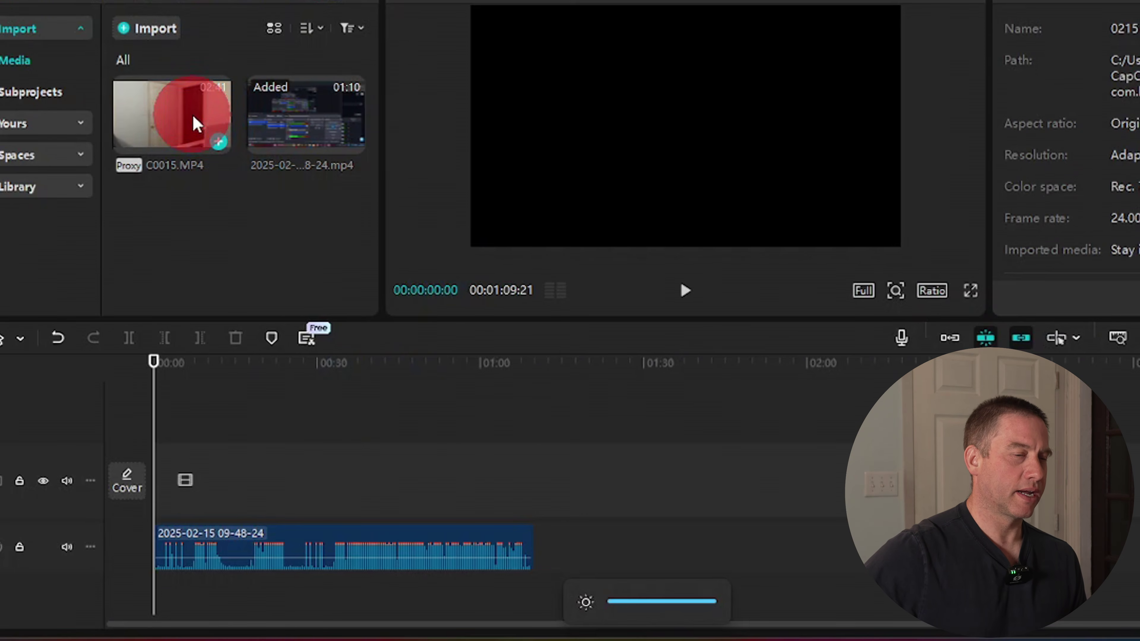
Add C0015.MP4 at the start of the main track above the audio and leave the main track magnet turned off.
{"action": "left_click_drag", "start_coordinate": [196, 123], "coordinate": [154, 504]}
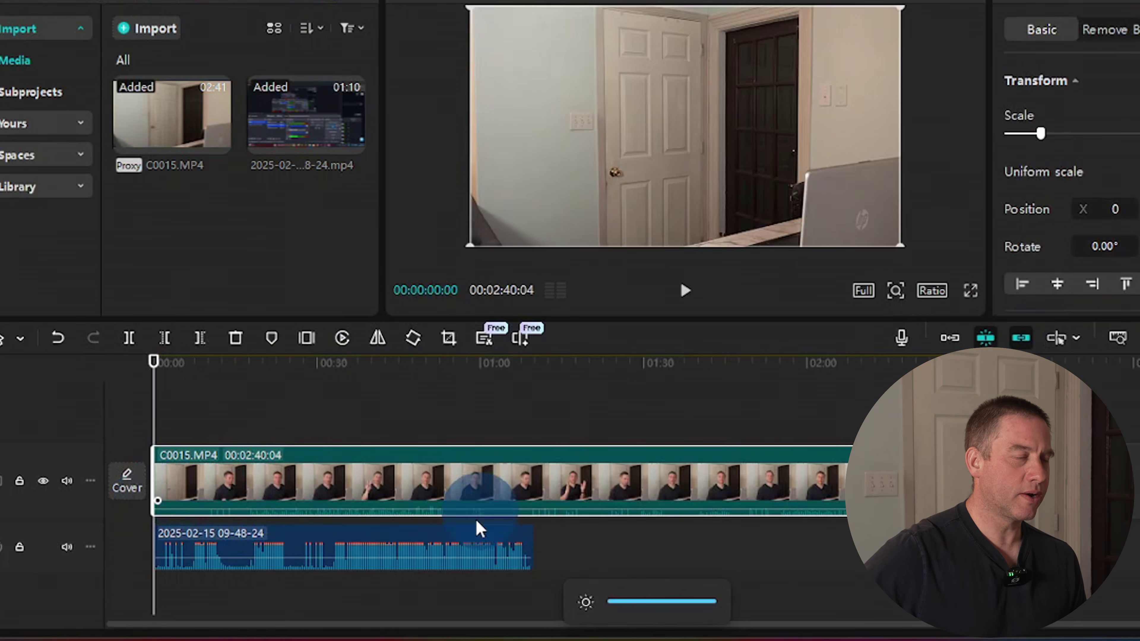
{"action": "left_click", "coordinate": [949, 339]}
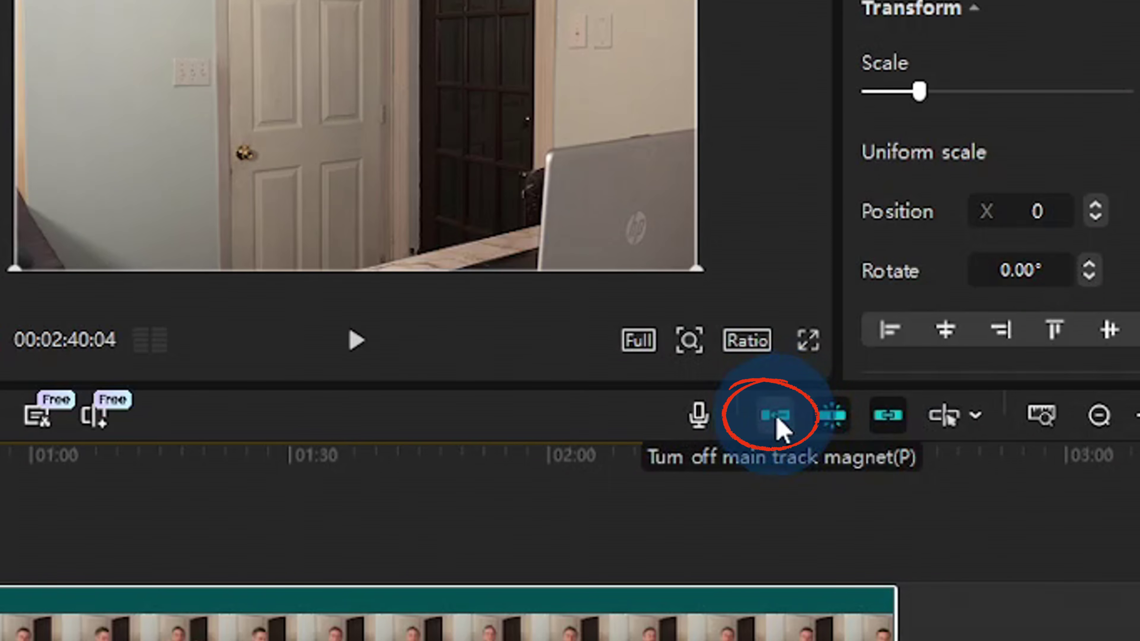
{"action": "left_click", "coordinate": [776, 419]}
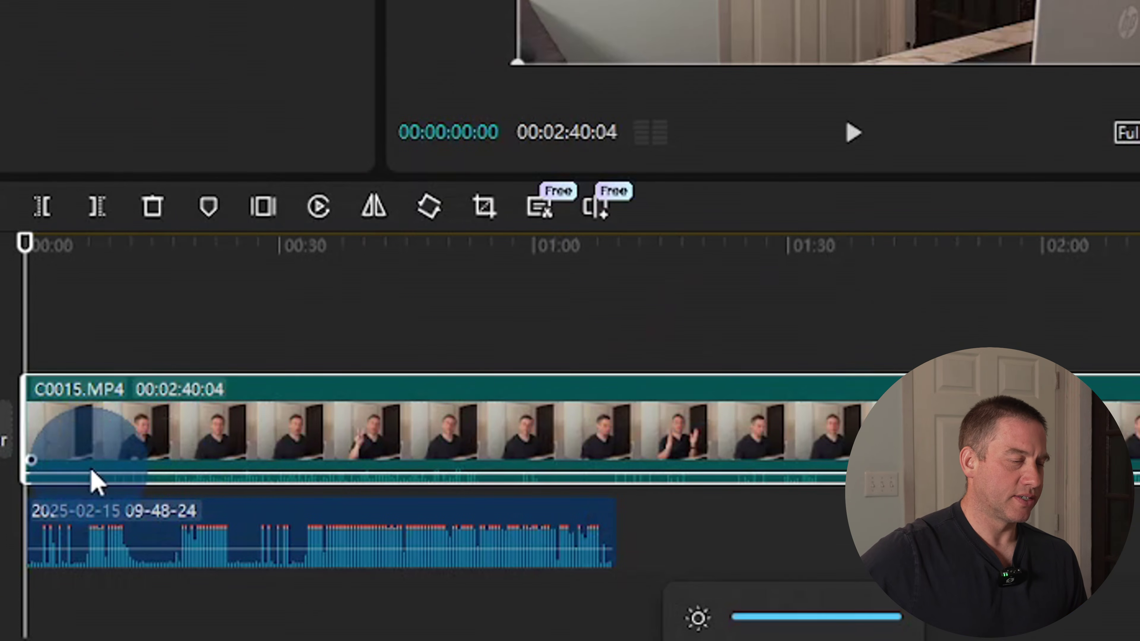
{"action": "left_click", "coordinate": [685, 552]}
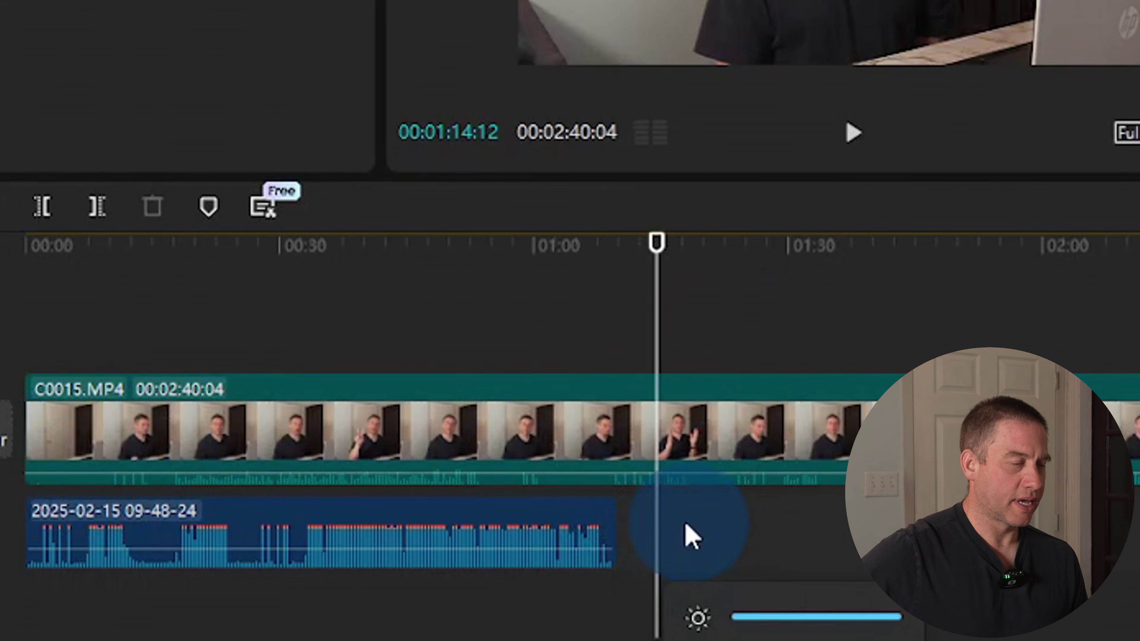
{"action": "left_click", "coordinate": [558, 557]}
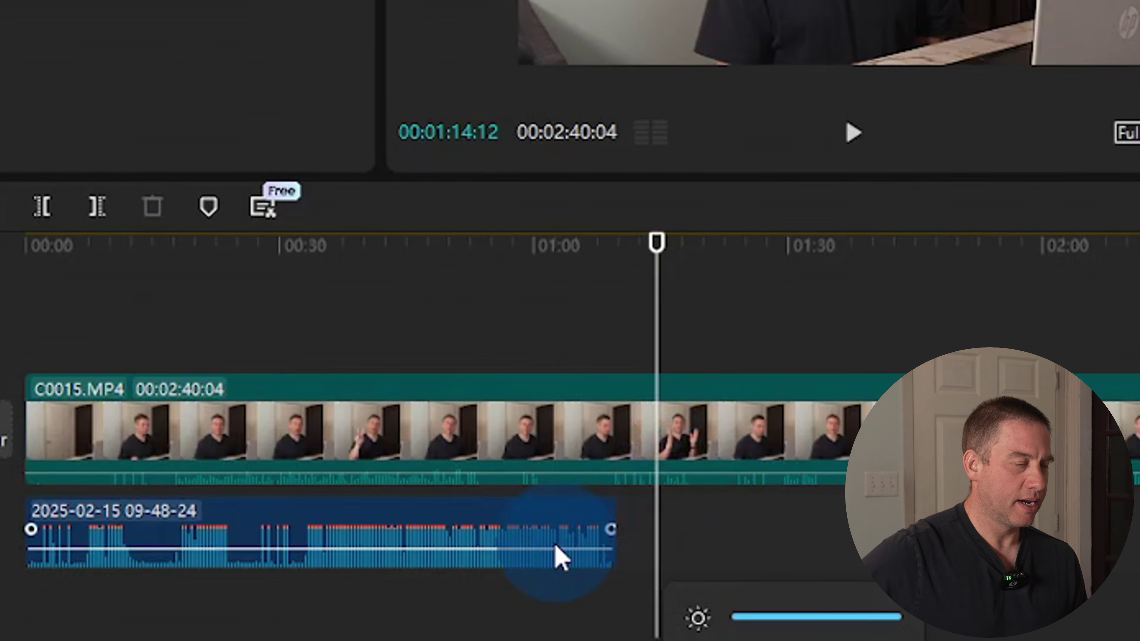
{"action": "left_click", "coordinate": [400, 458]}
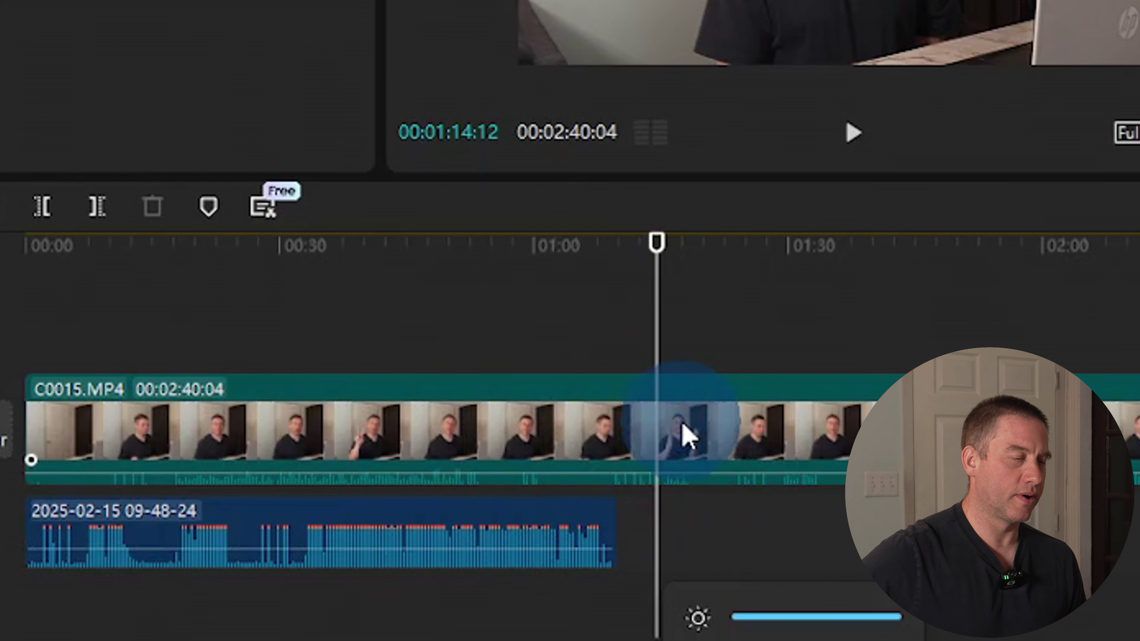
{"action": "left_click", "coordinate": [686, 436]}
{"action": "left_click_drag", "start_coordinate": [654, 309], "coordinate": [28, 348]}
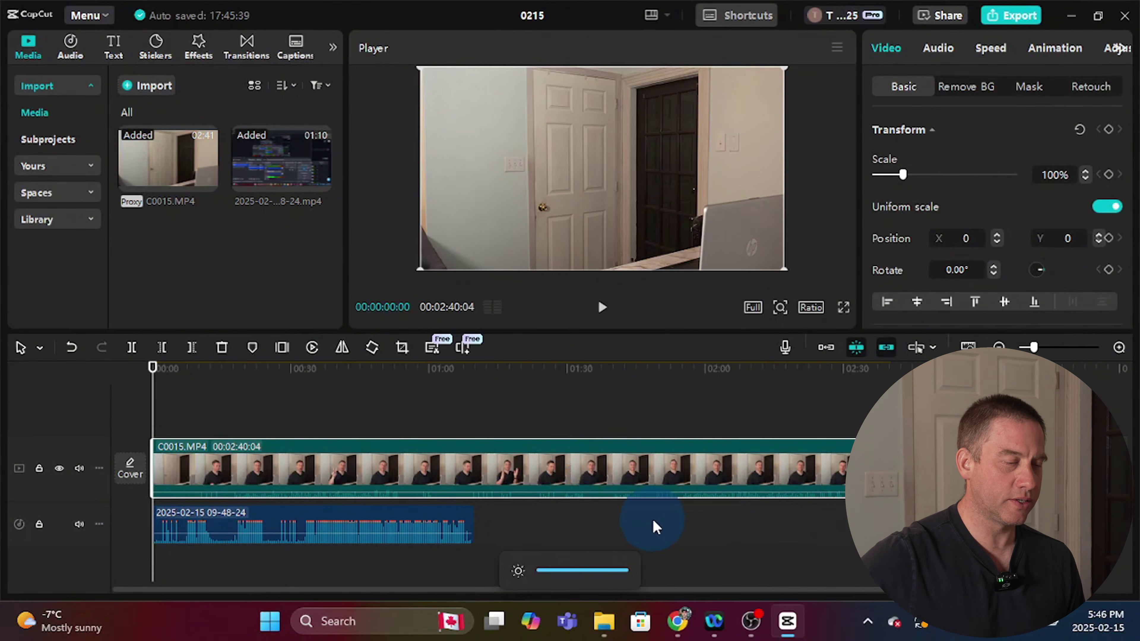
Select the C0015.MP4 clip together with the extracted audio and sync video and audio.
{"action": "left_click", "coordinate": [652, 532]}
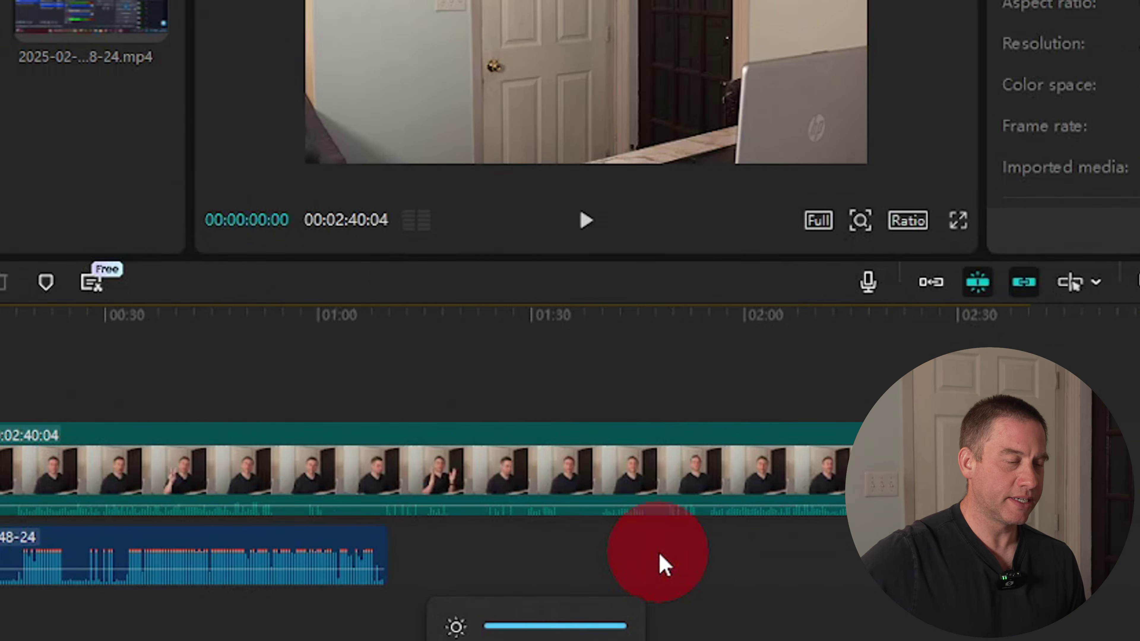
{"action": "left_click_drag", "start_coordinate": [656, 556], "coordinate": [226, 463]}
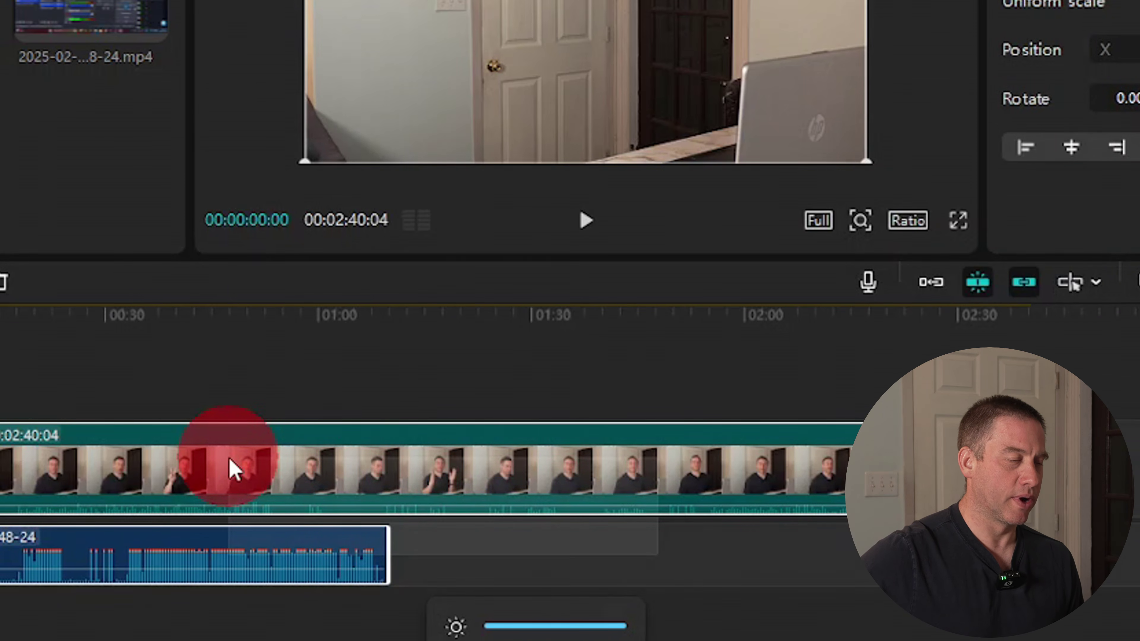
{"action": "left_click_drag", "start_coordinate": [230, 469], "coordinate": [230, 470]}
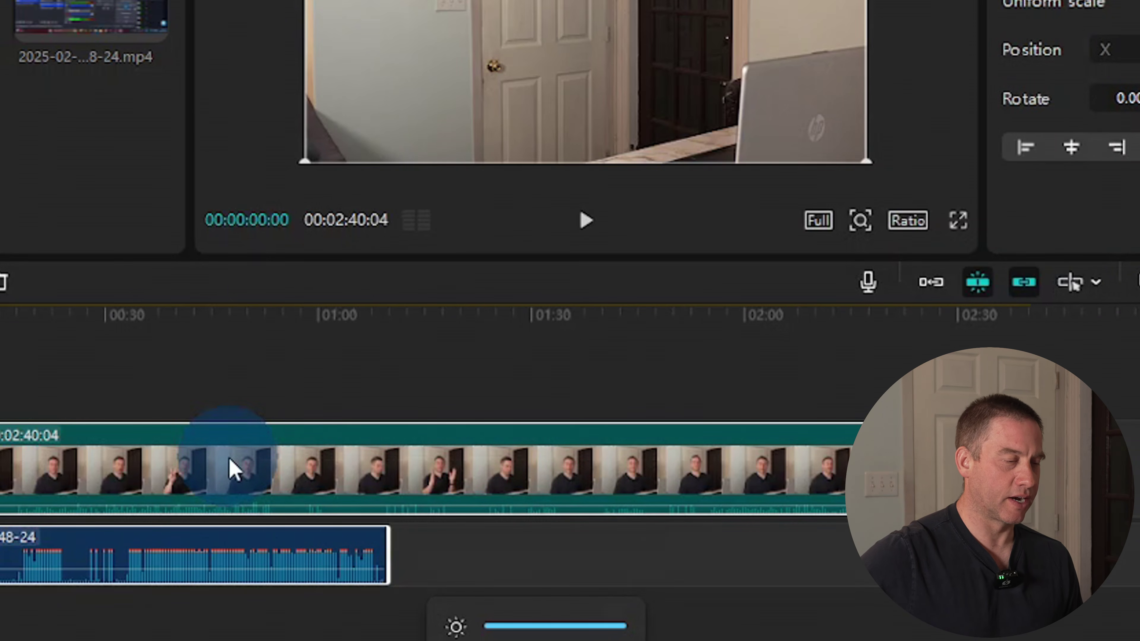
{"action": "right_click", "coordinate": [232, 469]}
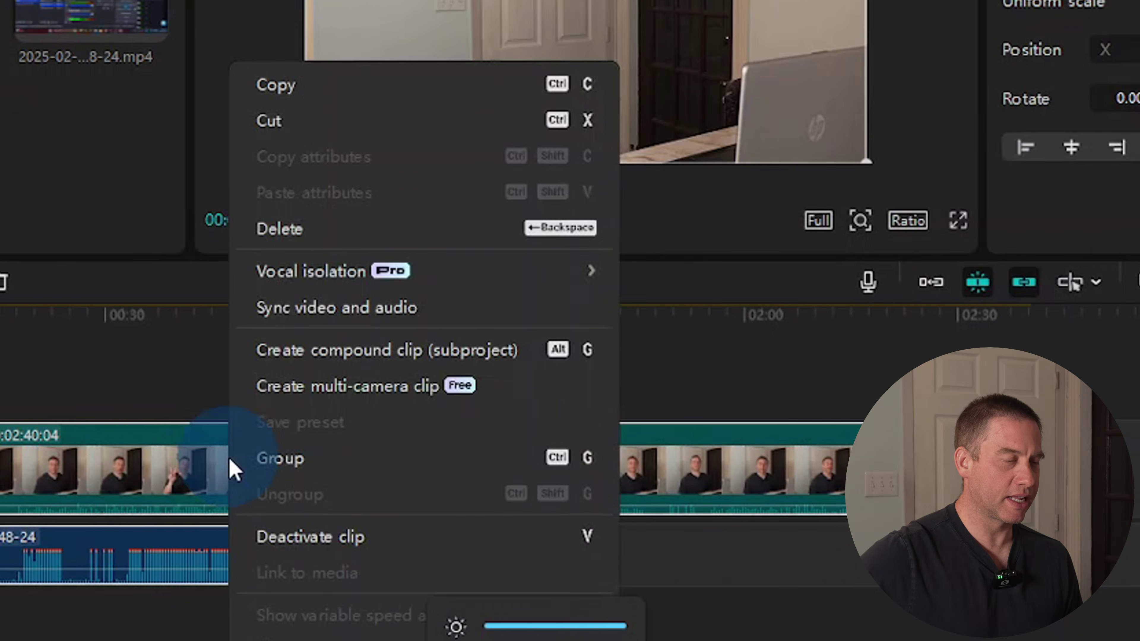
{"action": "left_click", "coordinate": [339, 324]}
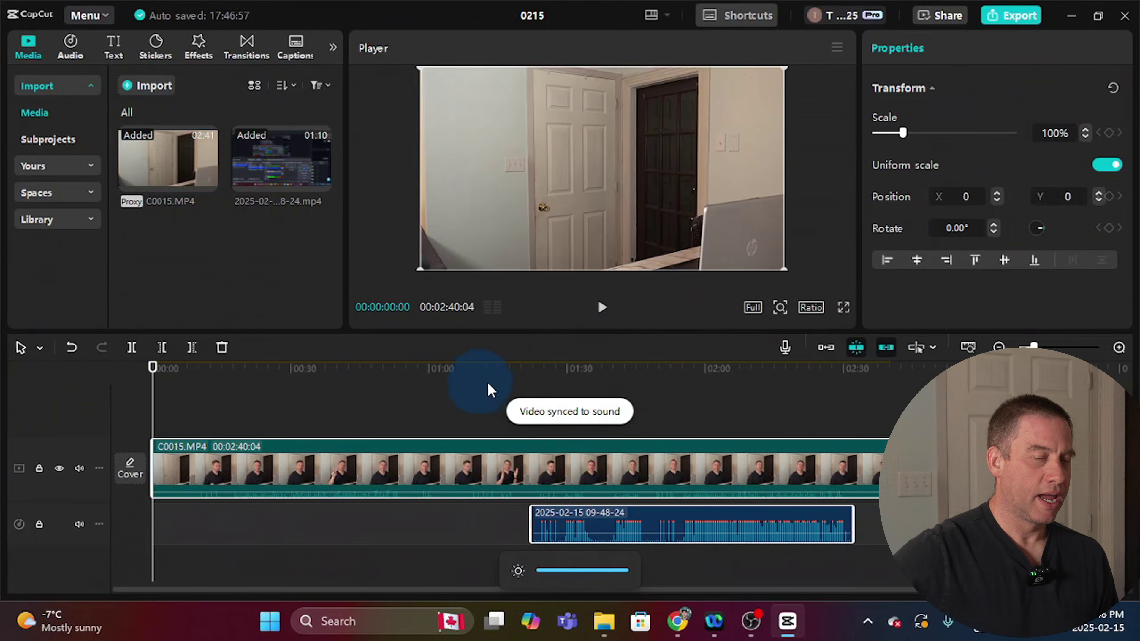
{"action": "left_click", "coordinate": [603, 378]}
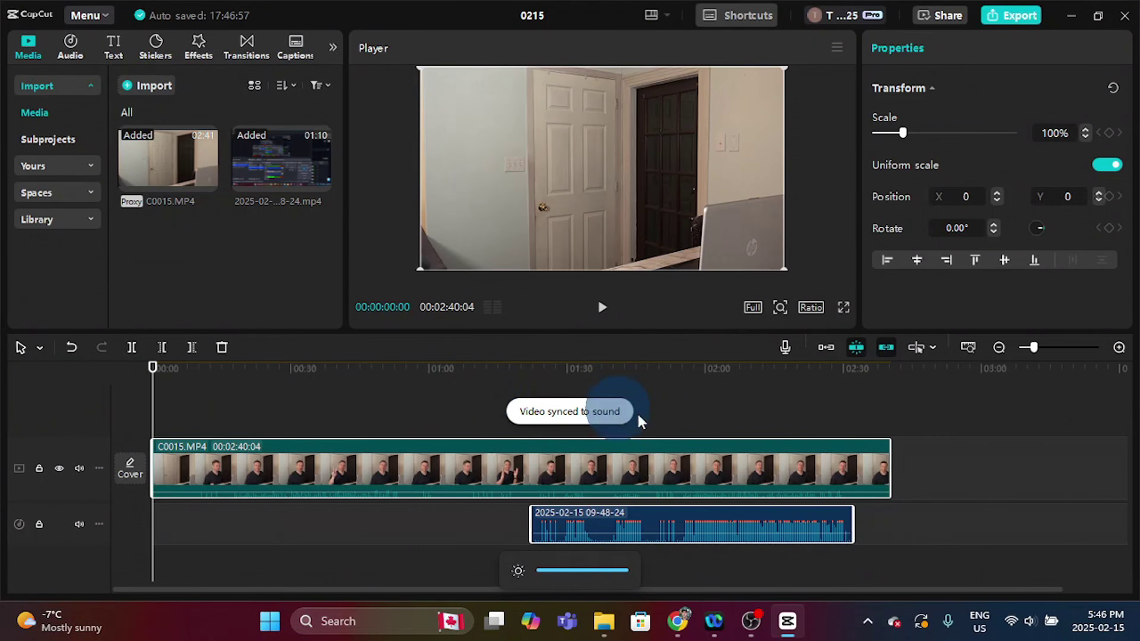
{"action": "left_click", "coordinate": [567, 530]}
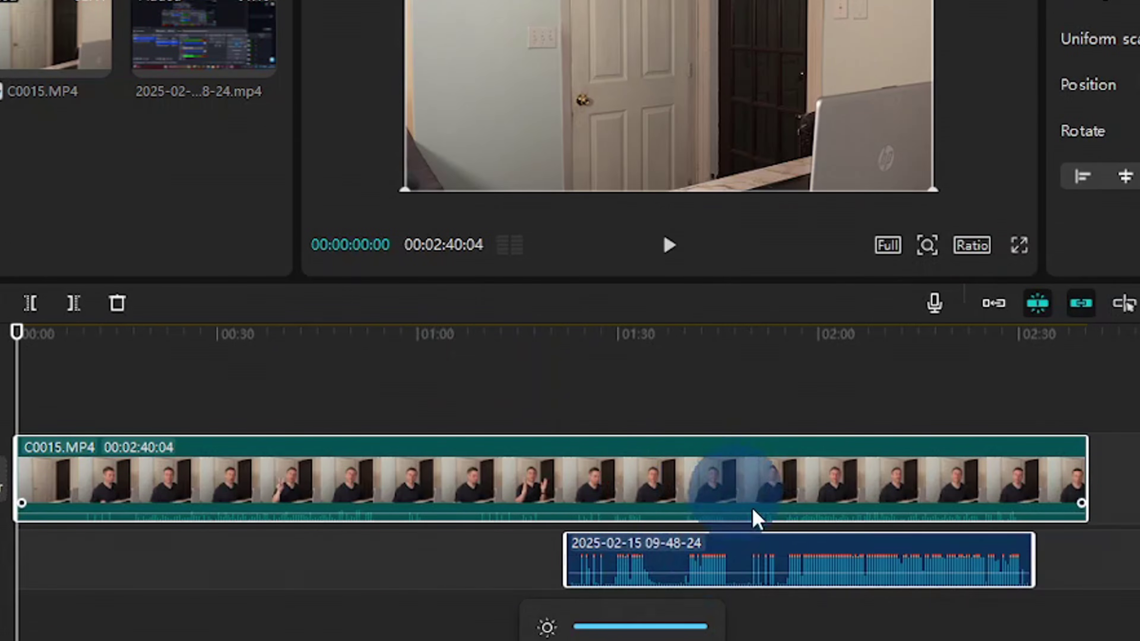
{"action": "left_click", "coordinate": [649, 483]}
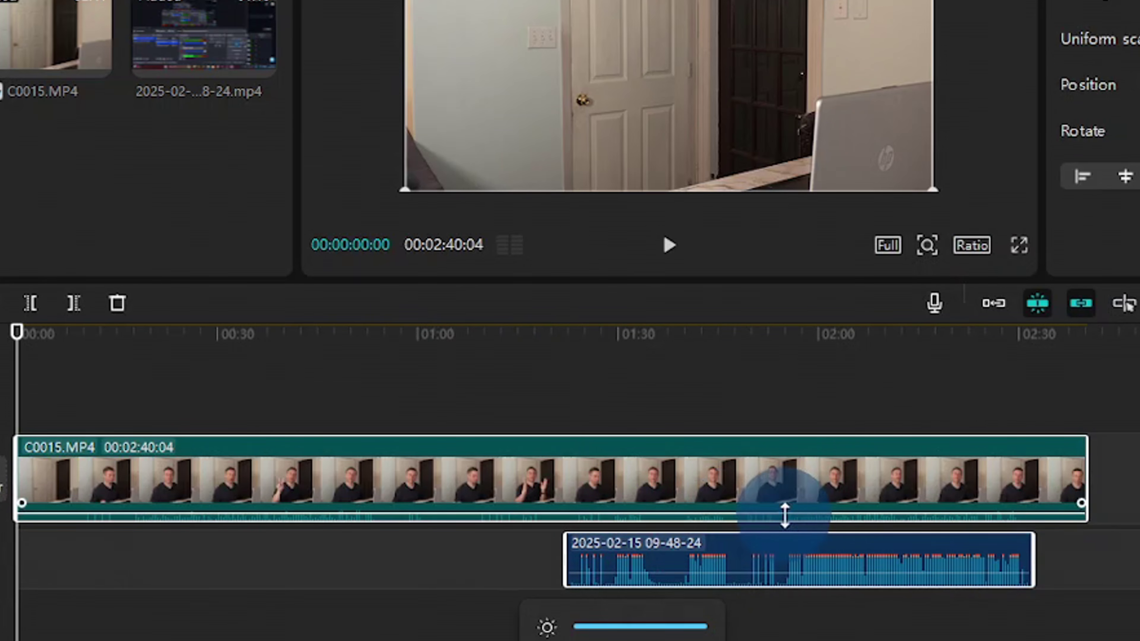
{"action": "left_click", "coordinate": [824, 572]}
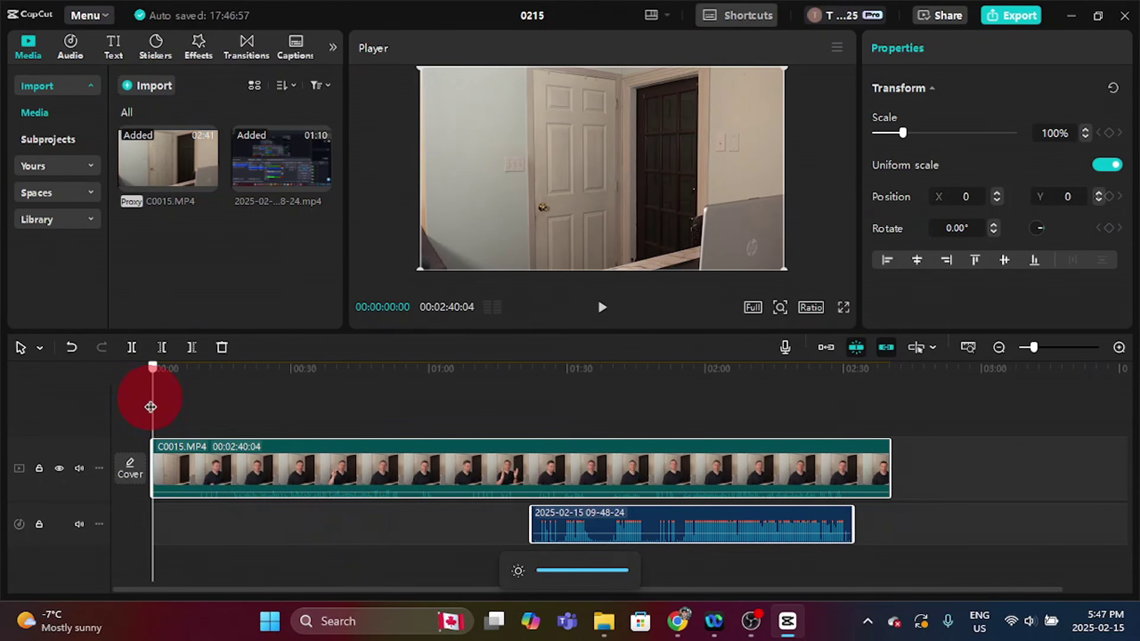
Trim both synced clips to start at 00:01:54:14 and end where the audio ends, at 00:02:32:03.
{"action": "left_click_drag", "start_coordinate": [150, 407], "coordinate": [680, 407]}
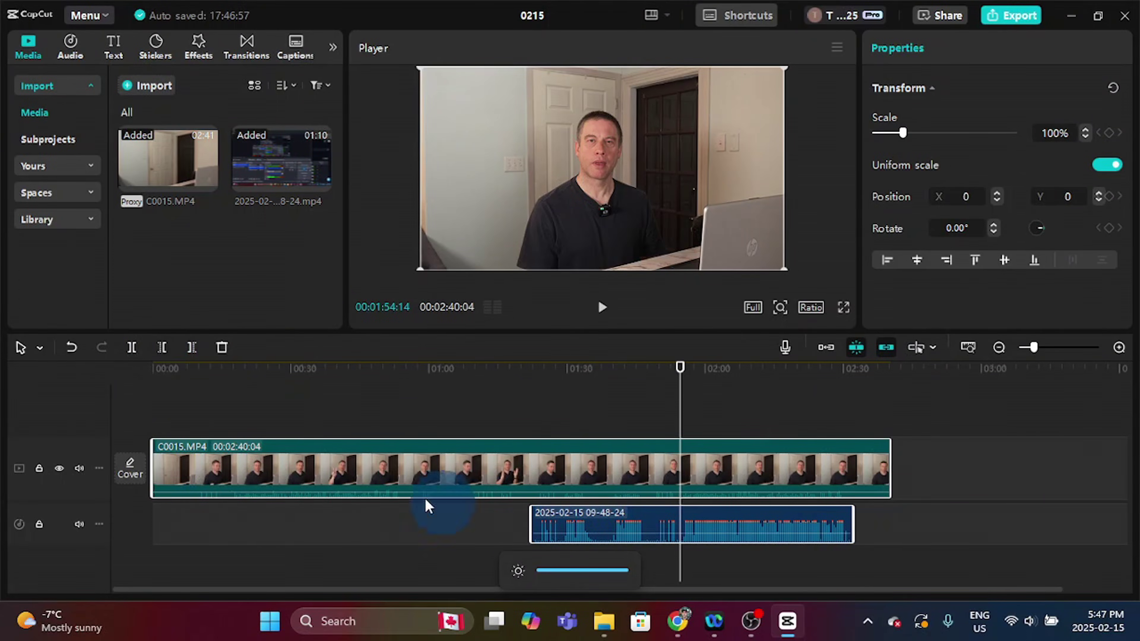
{"action": "left_click", "coordinate": [164, 348]}
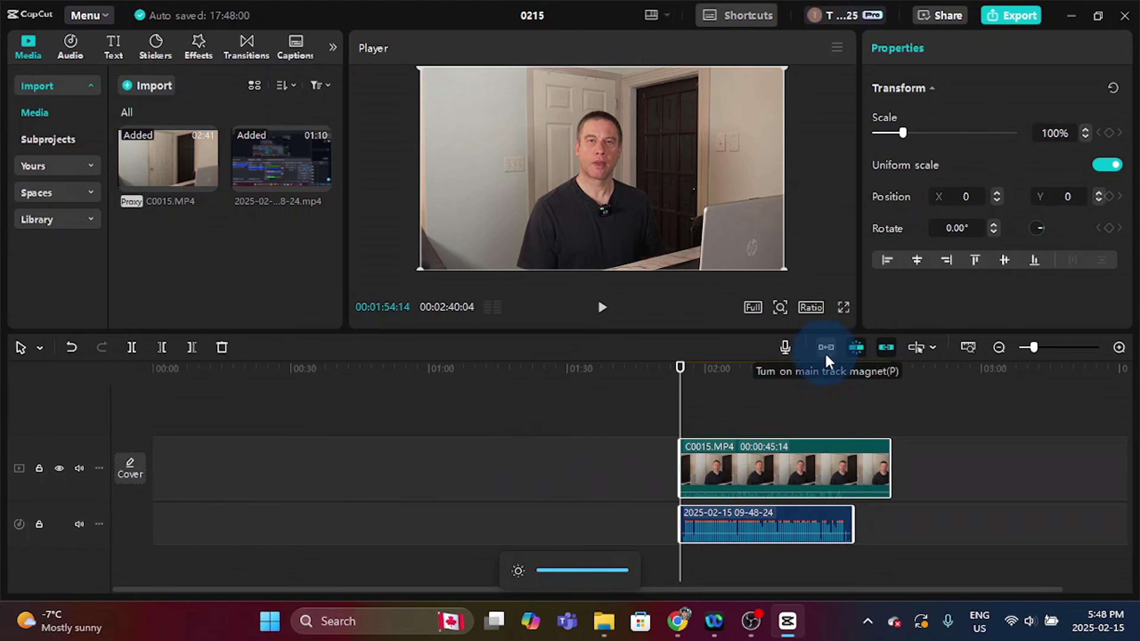
{"action": "left_click", "coordinate": [698, 467]}
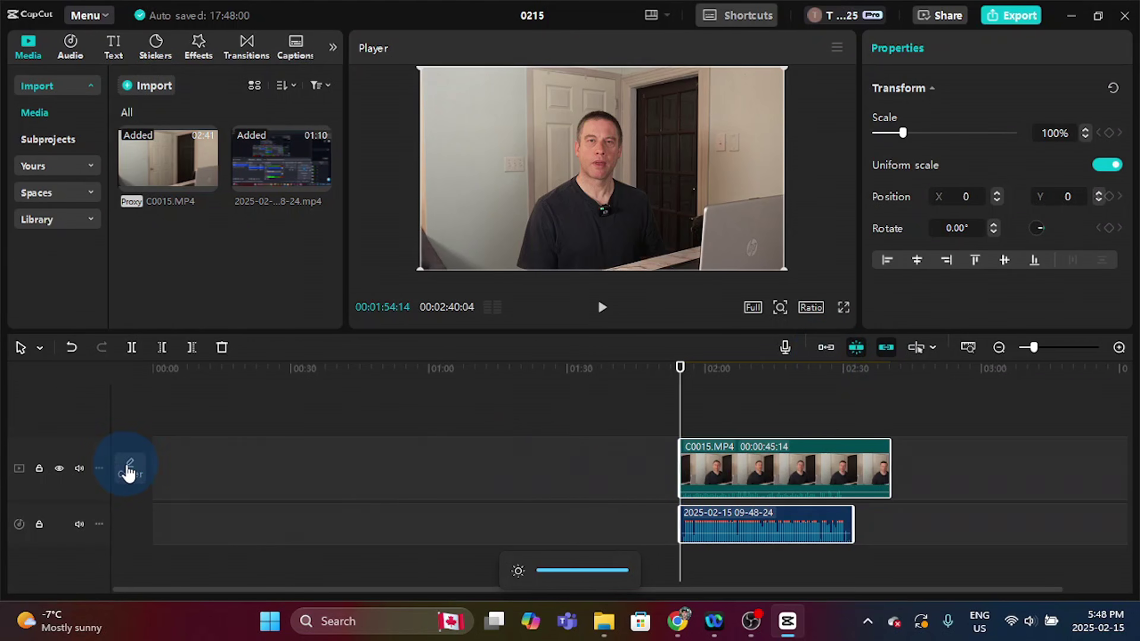
{"action": "left_click", "coordinate": [711, 532]}
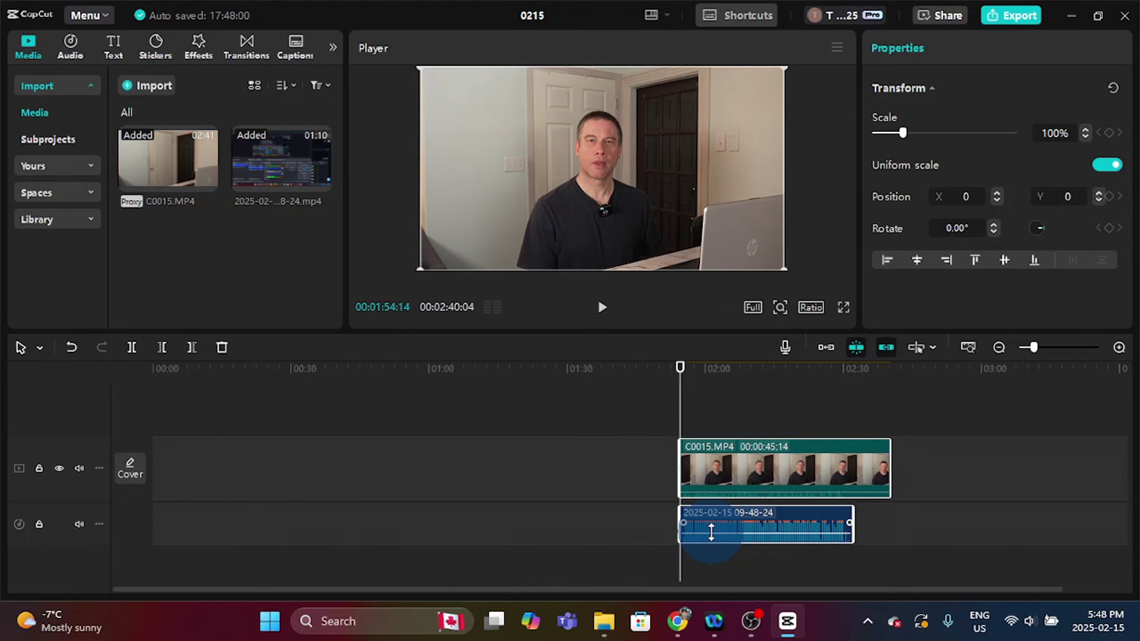
{"action": "left_click", "coordinate": [858, 454]}
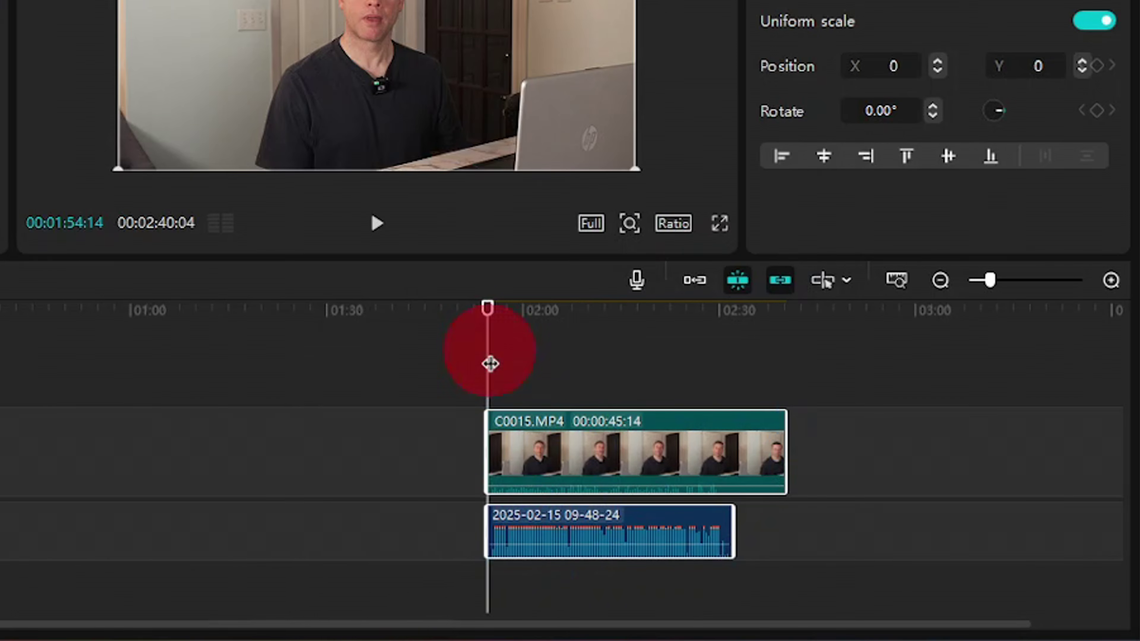
{"action": "left_click_drag", "start_coordinate": [490, 364], "coordinate": [738, 364]}
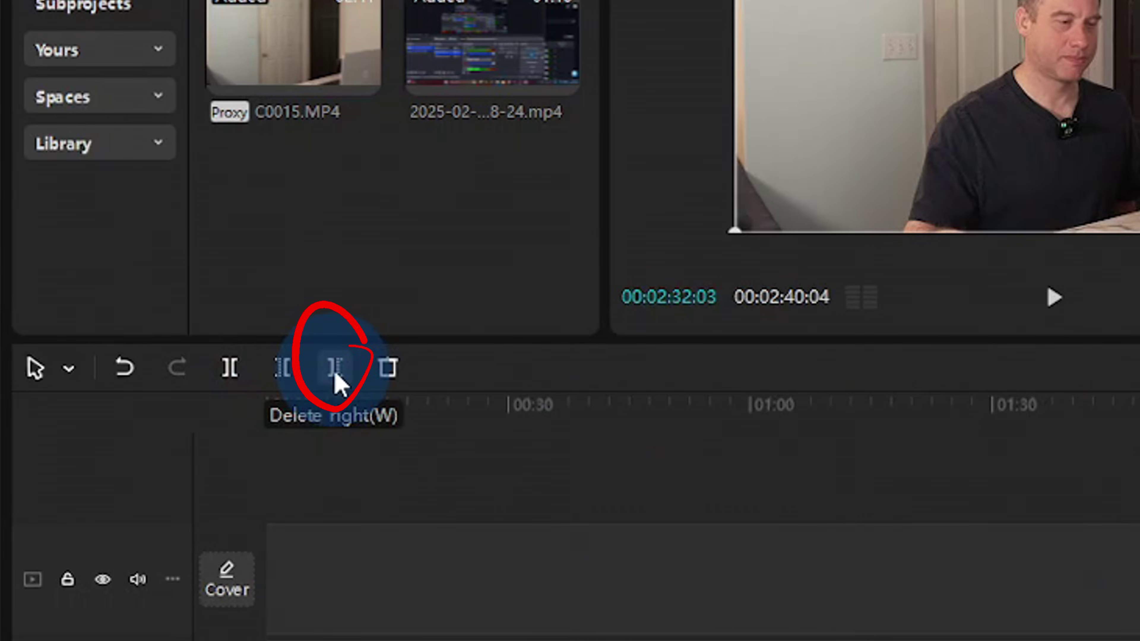
{"action": "left_click", "coordinate": [336, 379]}
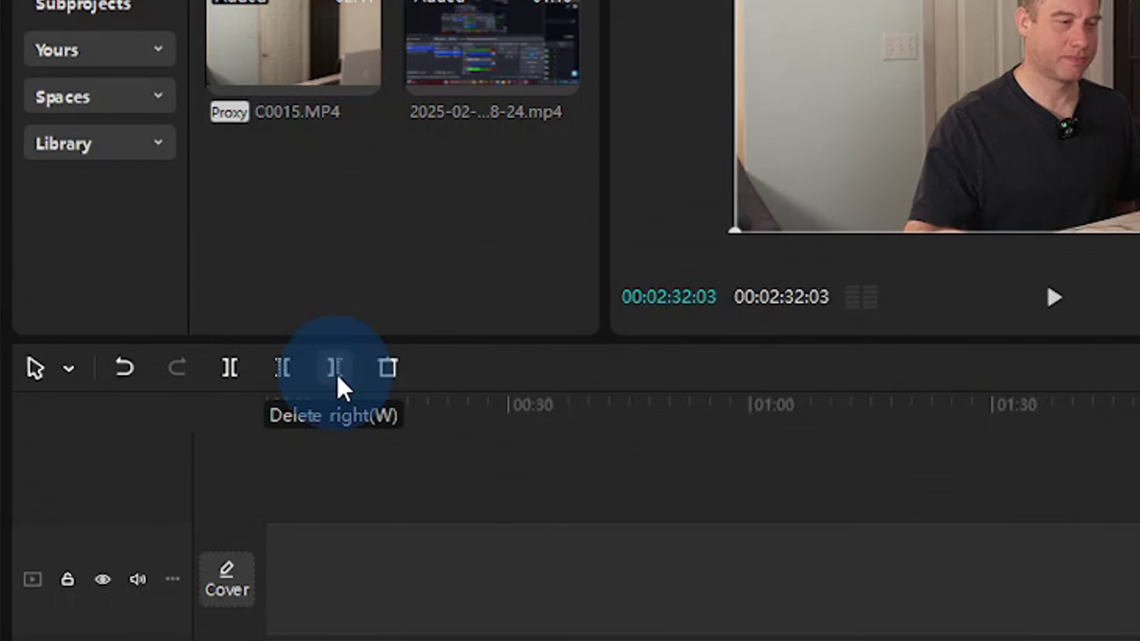
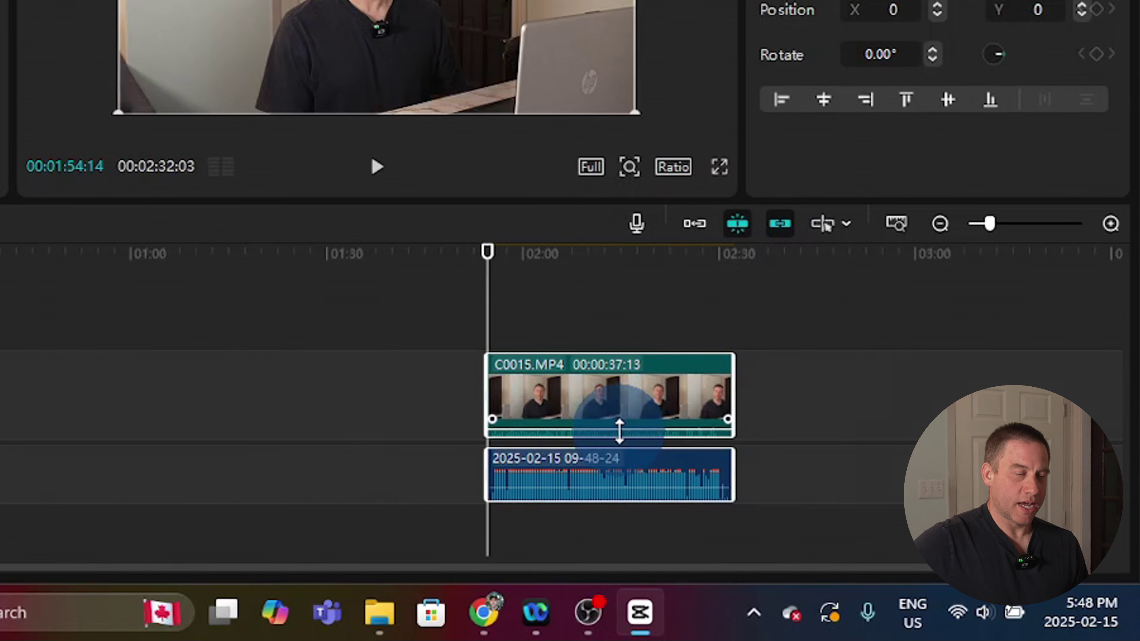
Try lowering the volume of the C0015.MP4 clip to -∞ dB.
{"action": "left_click", "coordinate": [619, 431]}
{"action": "left_click_drag", "start_coordinate": [619, 431], "coordinate": [625, 457]}
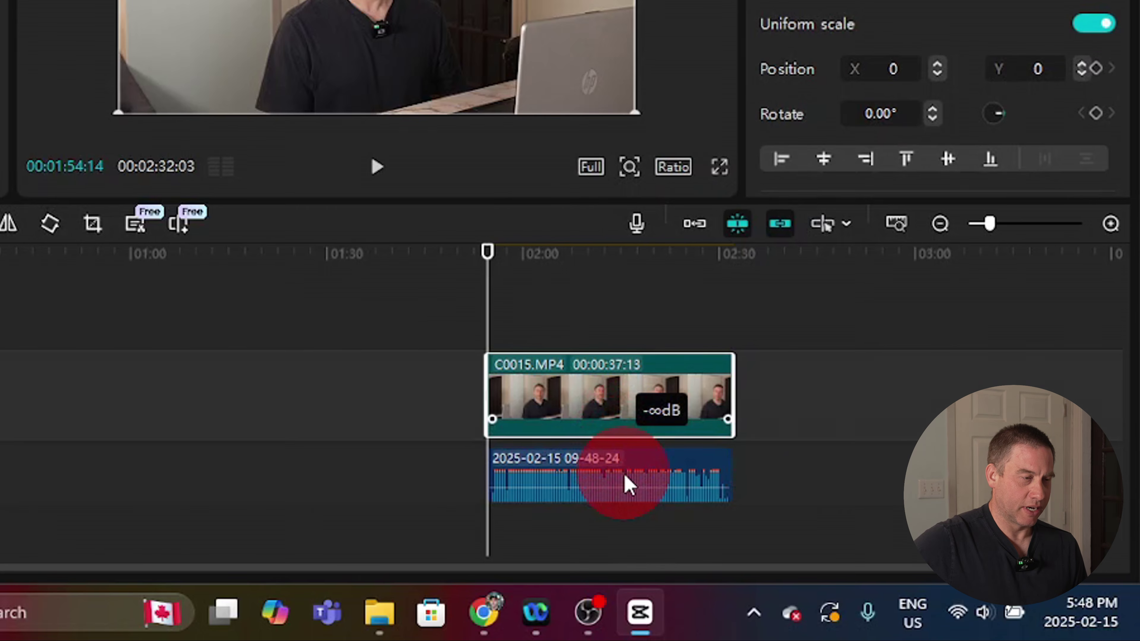
{"action": "mouse_move", "coordinate": [627, 432]}
{"action": "left_mouse_down"}
{"action": "mouse_move", "coordinate": [628, 418]}
{"action": "mouse_move", "coordinate": [628, 429]}
{"action": "left_mouse_up"}
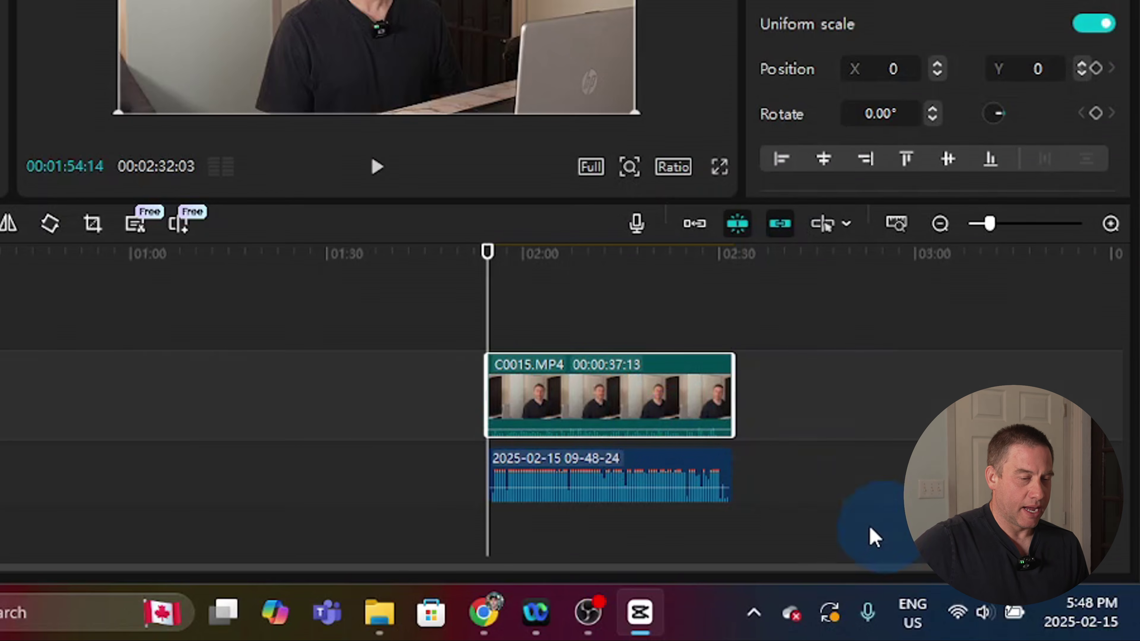
Return the playhead to the start of the trimmed C0015.MP4 clip and extract the clip's audio.
{"action": "left_click", "coordinate": [882, 327]}
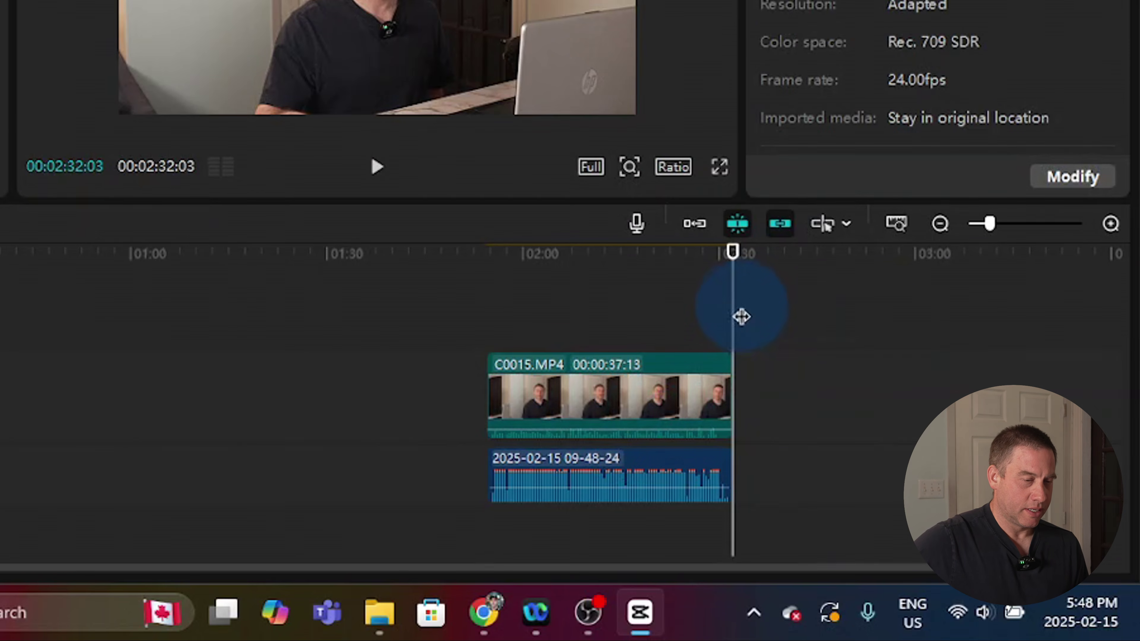
{"action": "left_click_drag", "start_coordinate": [709, 313], "coordinate": [486, 318]}
{"action": "left_click", "coordinate": [558, 381]}
{"action": "right_click", "coordinate": [564, 386]}
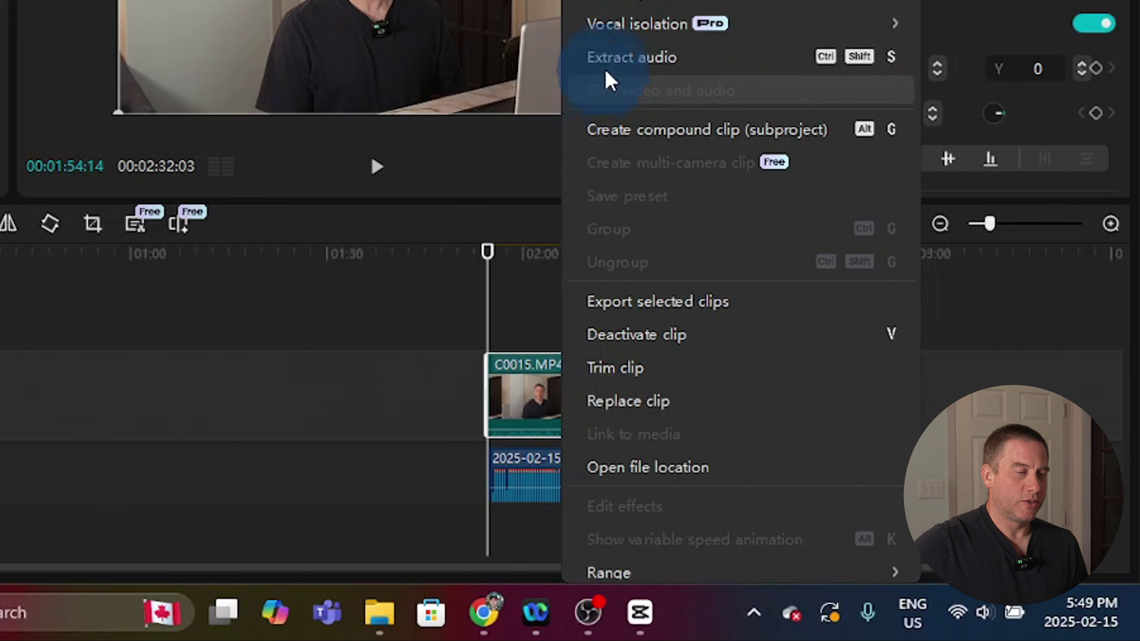
{"action": "left_click", "coordinate": [618, 67]}
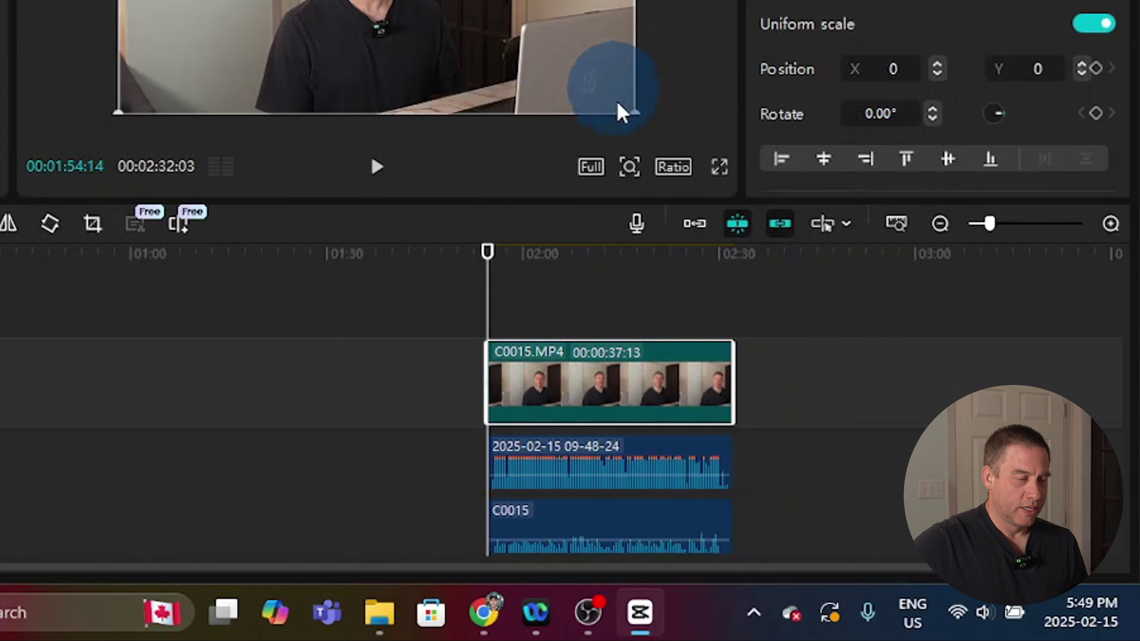
{"action": "scroll", "coordinate": [597, 387], "scroll_direction": "down", "scroll_amount": 1}
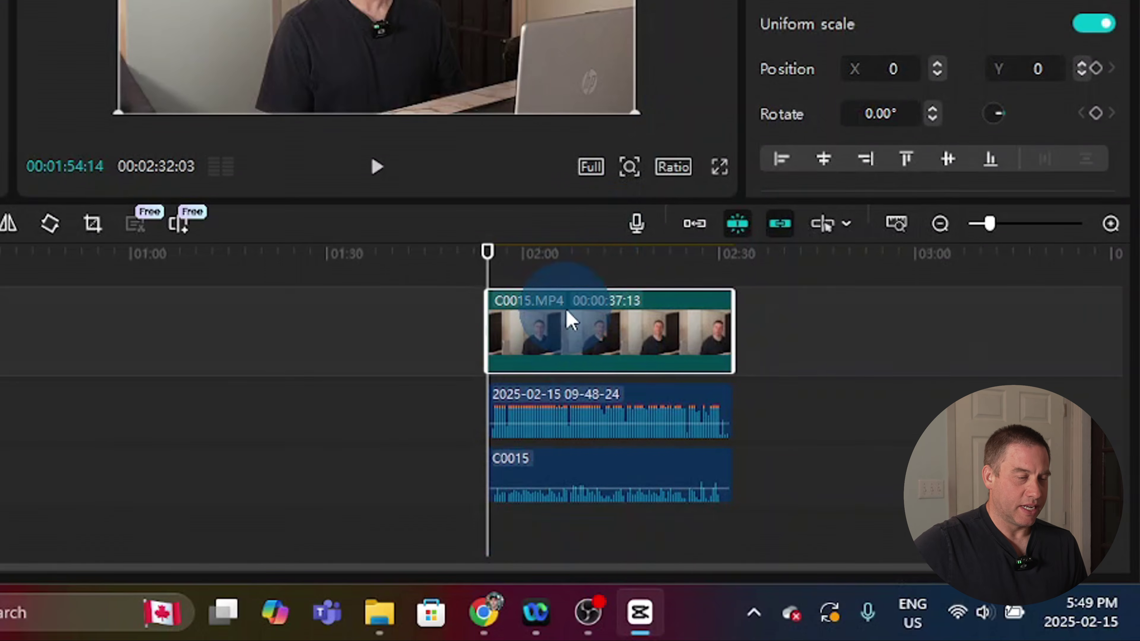
Delete the camera's extracted C0015 audio clip, keeping the separately recorded audio under the video.
{"action": "left_click", "coordinate": [516, 311]}
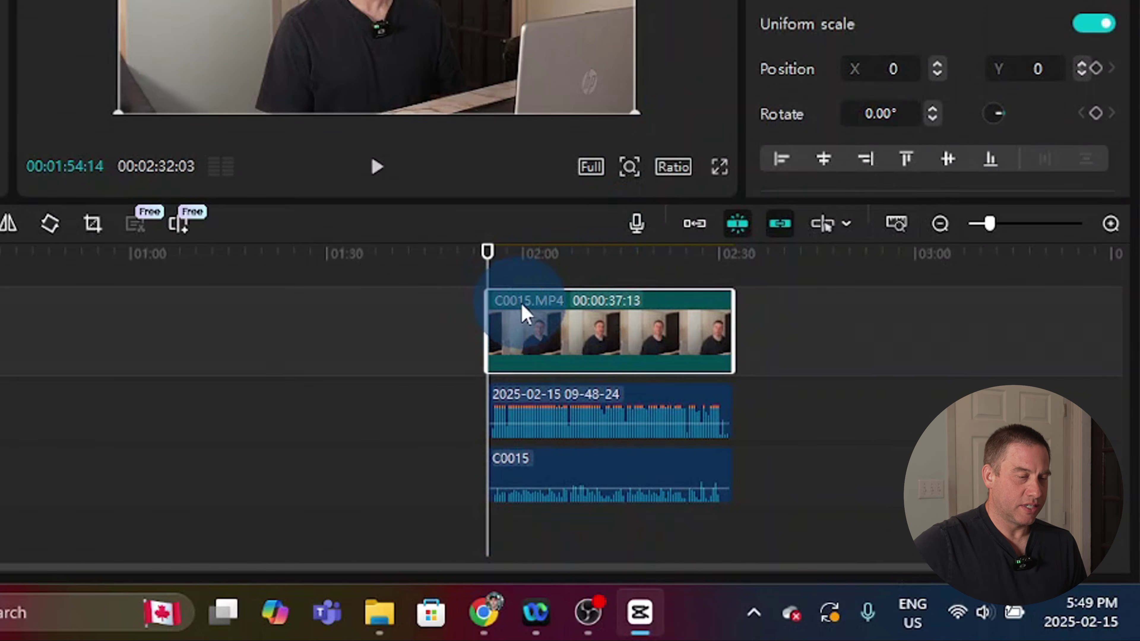
{"action": "left_click", "coordinate": [546, 485]}
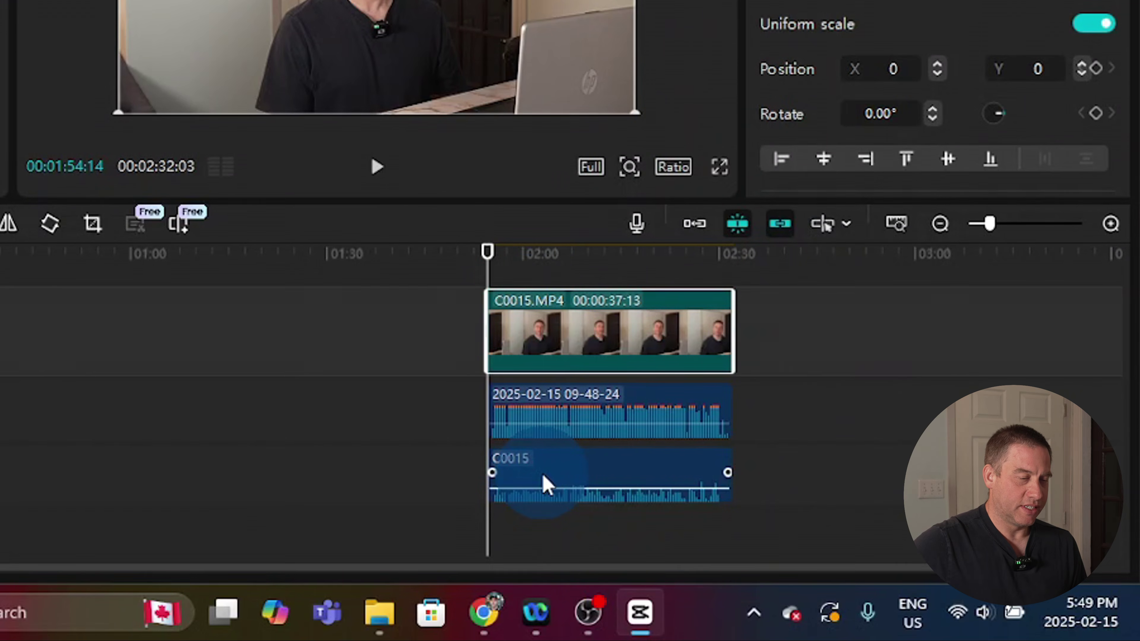
{"action": "left_click", "coordinate": [567, 402]}
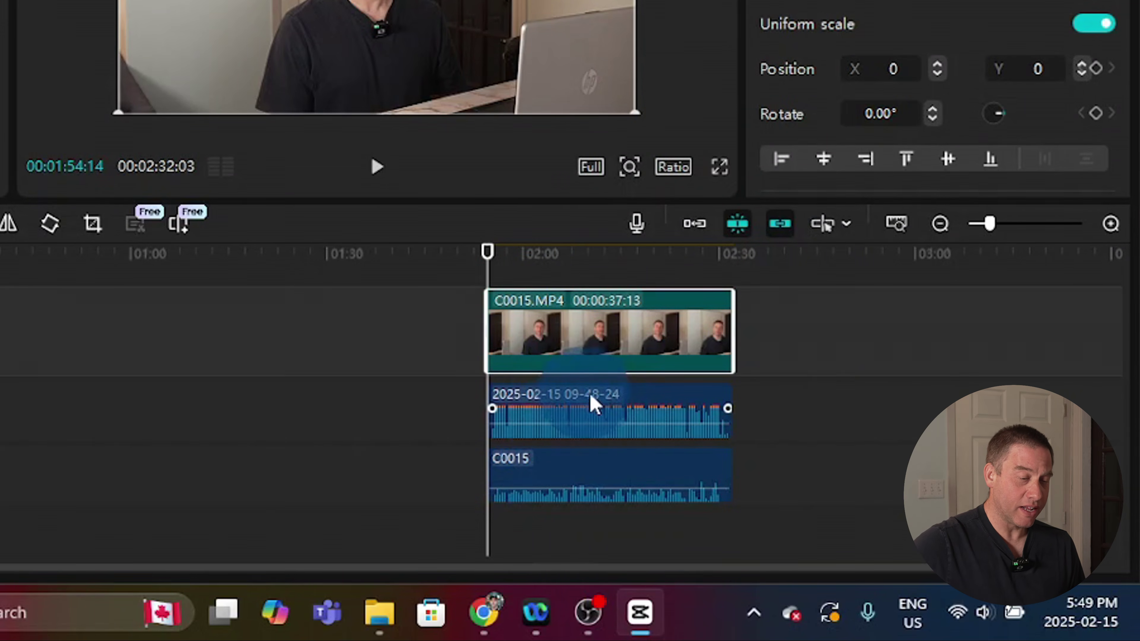
{"action": "left_click", "coordinate": [592, 483]}
{"action": "left_click", "coordinate": [592, 489]}
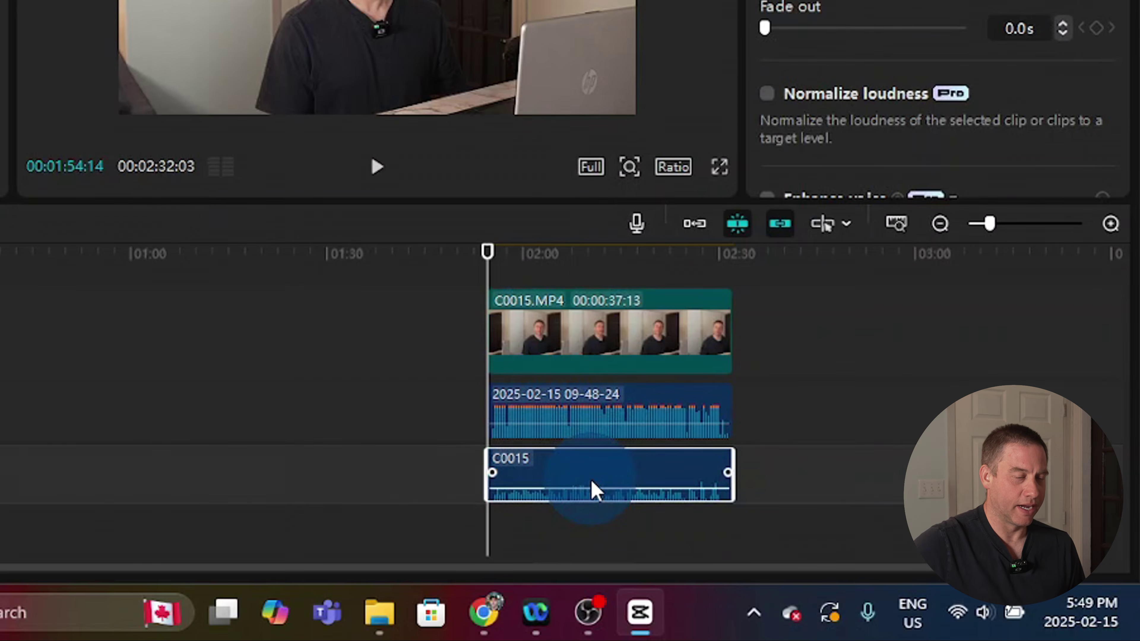
{"action": "right_click", "coordinate": [588, 486]}
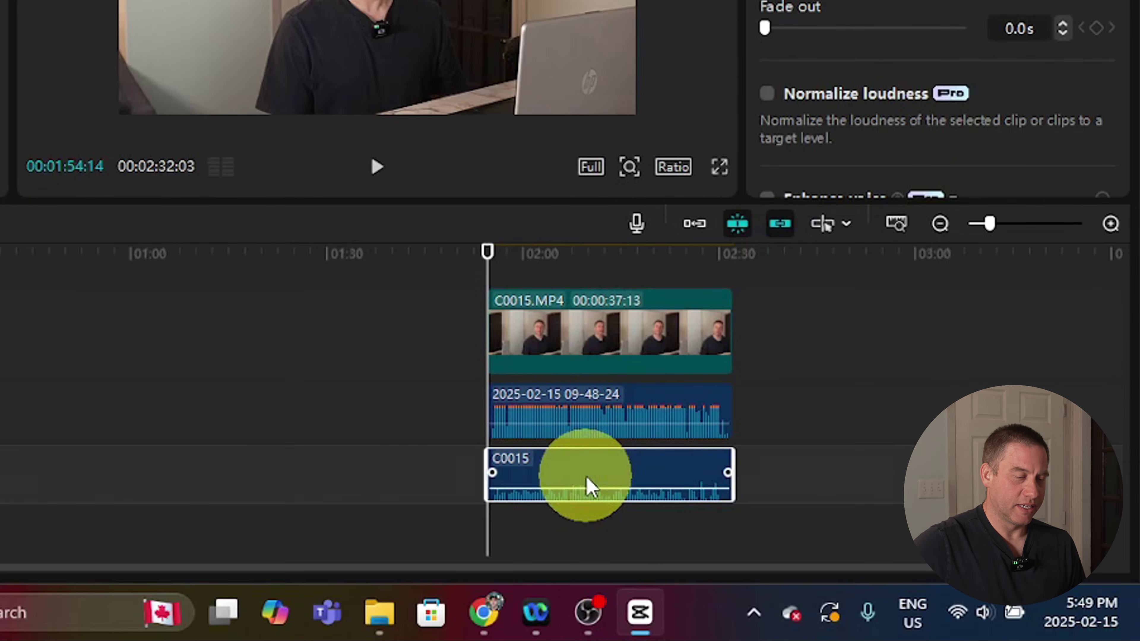
{"action": "left_click", "coordinate": [664, 155]}
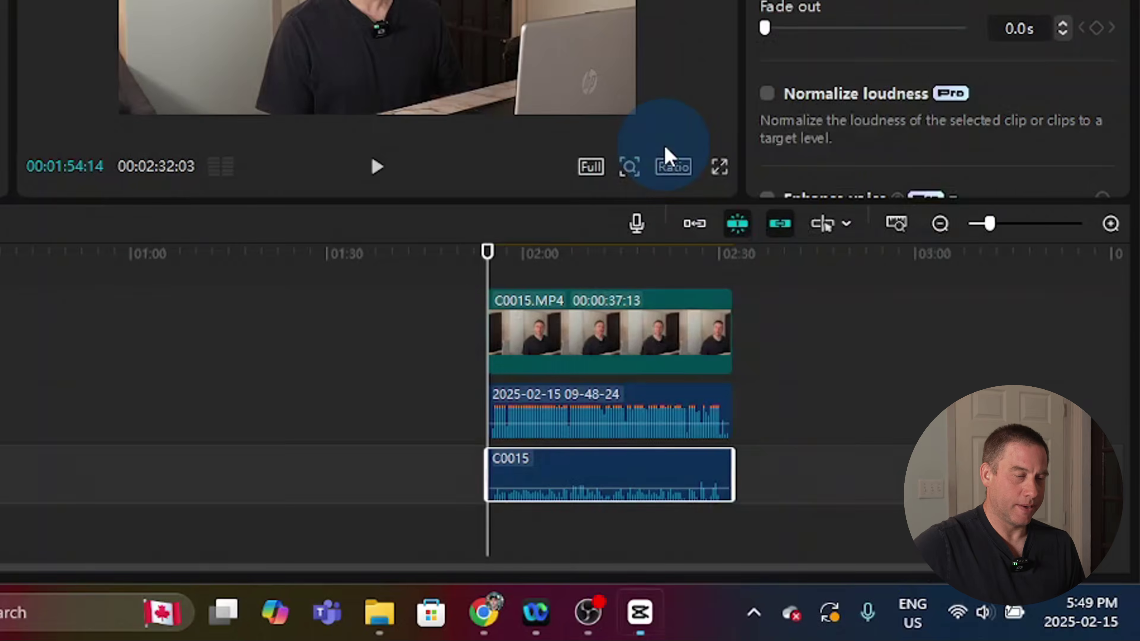
{"action": "left_click", "coordinate": [698, 477]}
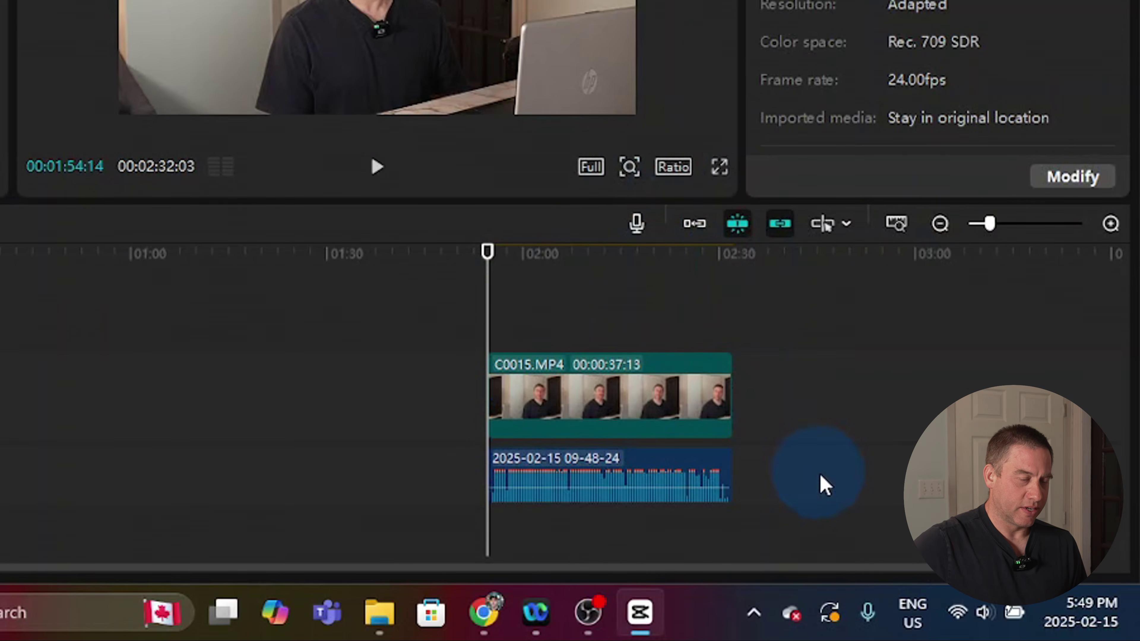
{"action": "left_click", "coordinate": [720, 415]}
{"action": "left_click", "coordinate": [638, 376]}
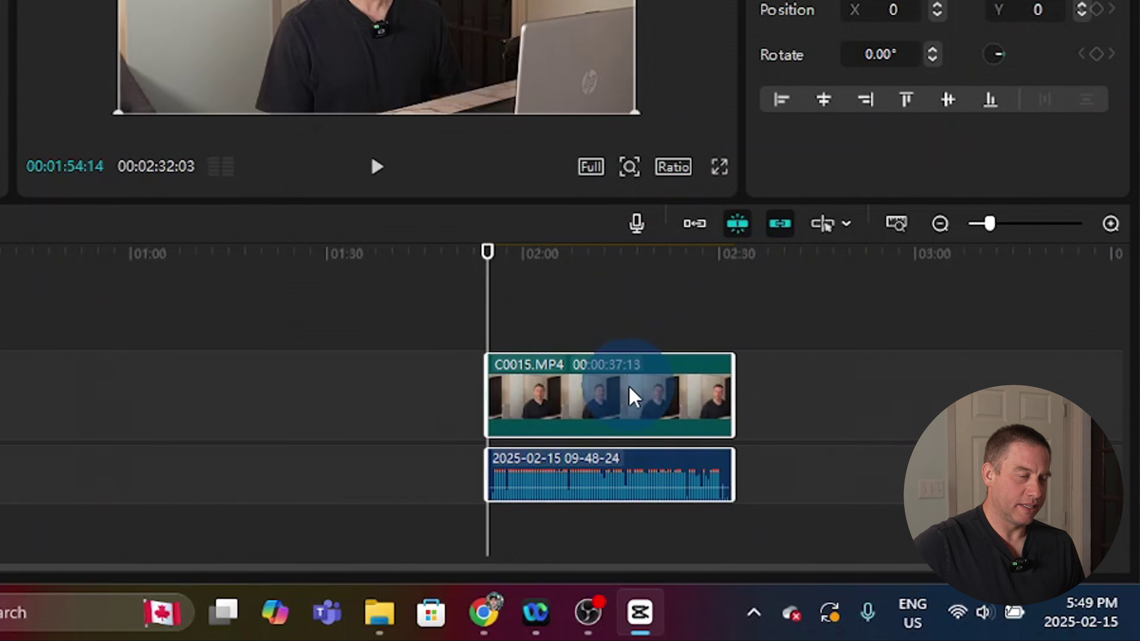
{"action": "right_click", "coordinate": [632, 396]}
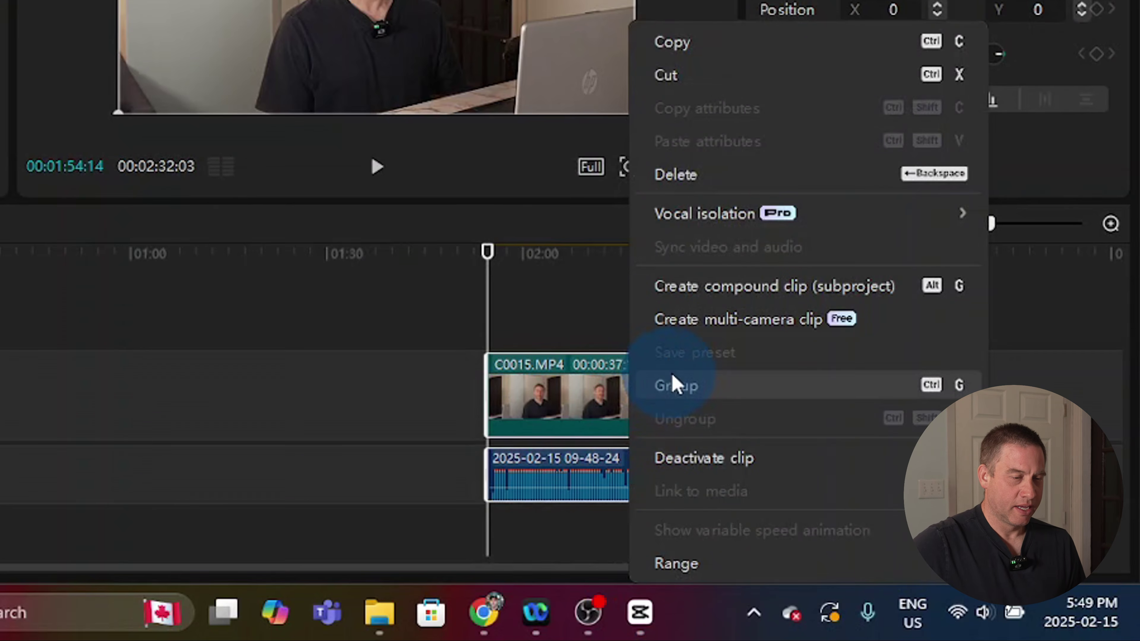
{"action": "left_click", "coordinate": [719, 292]}
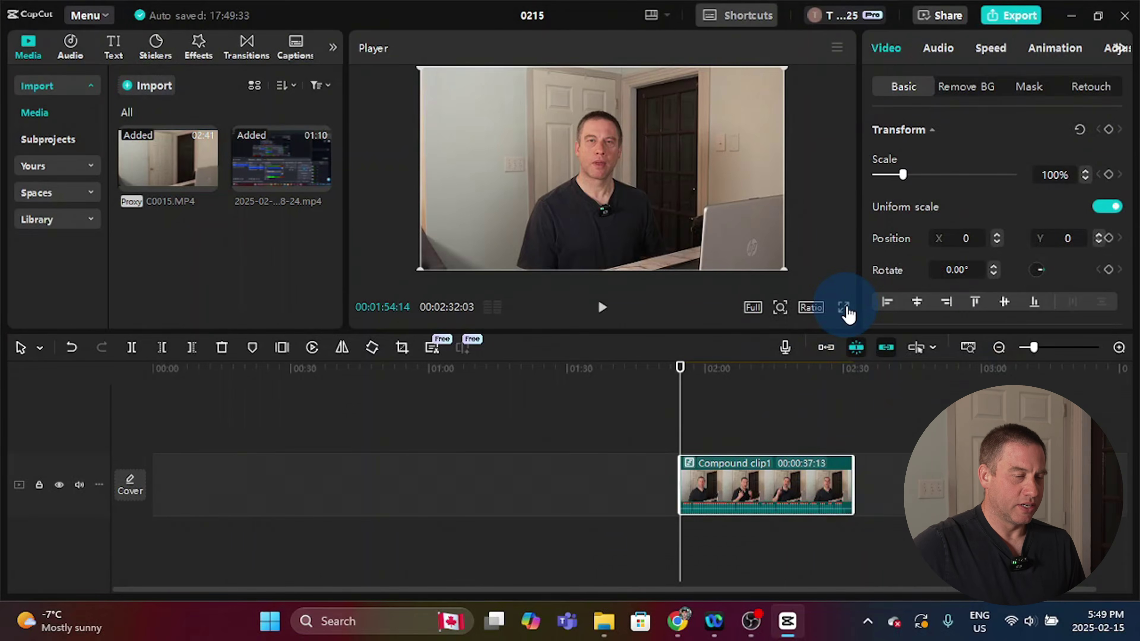
Play back the compound clip, including in full screen, to check the sync between voice and picture.
{"action": "left_click", "coordinate": [677, 402]}
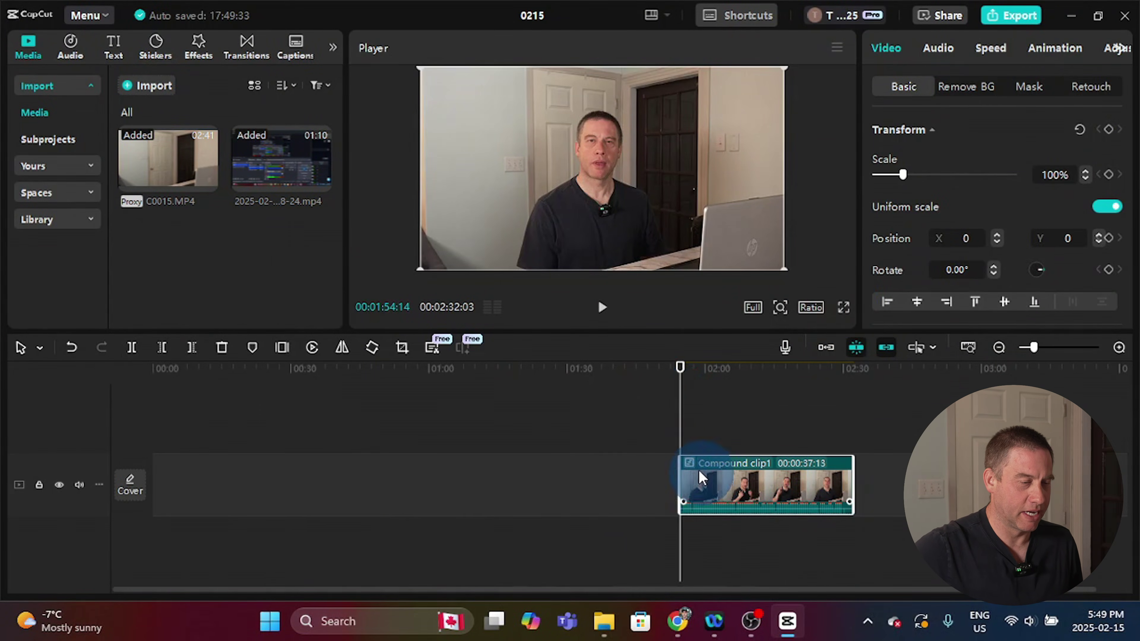
{"action": "left_click", "coordinate": [747, 502]}
{"action": "left_click", "coordinate": [601, 309]}
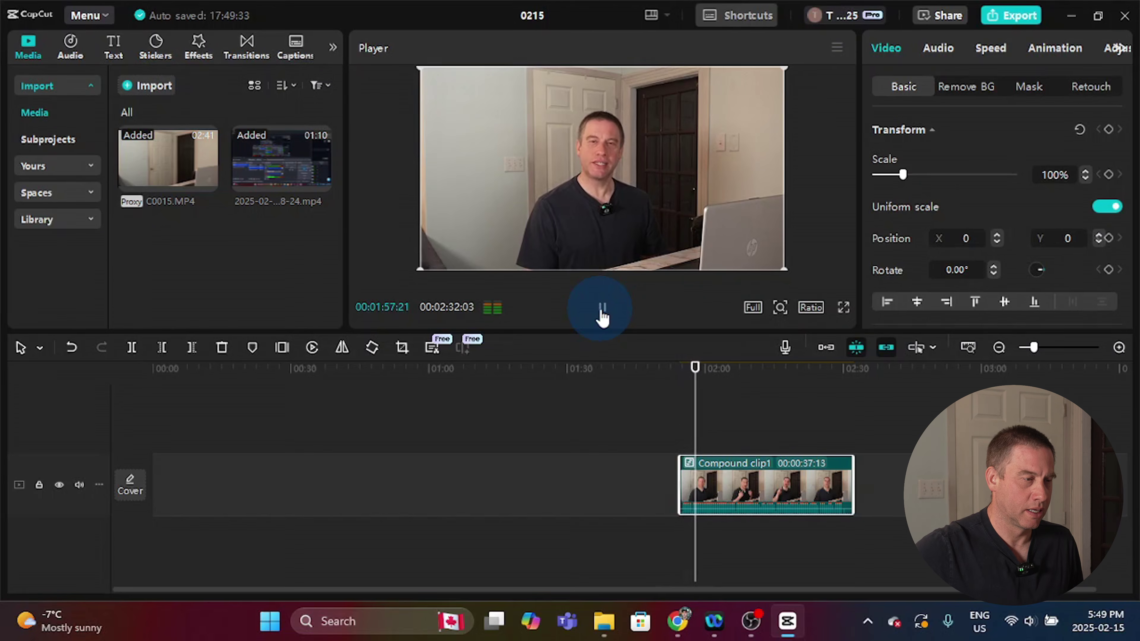
{"action": "left_click", "coordinate": [602, 309]}
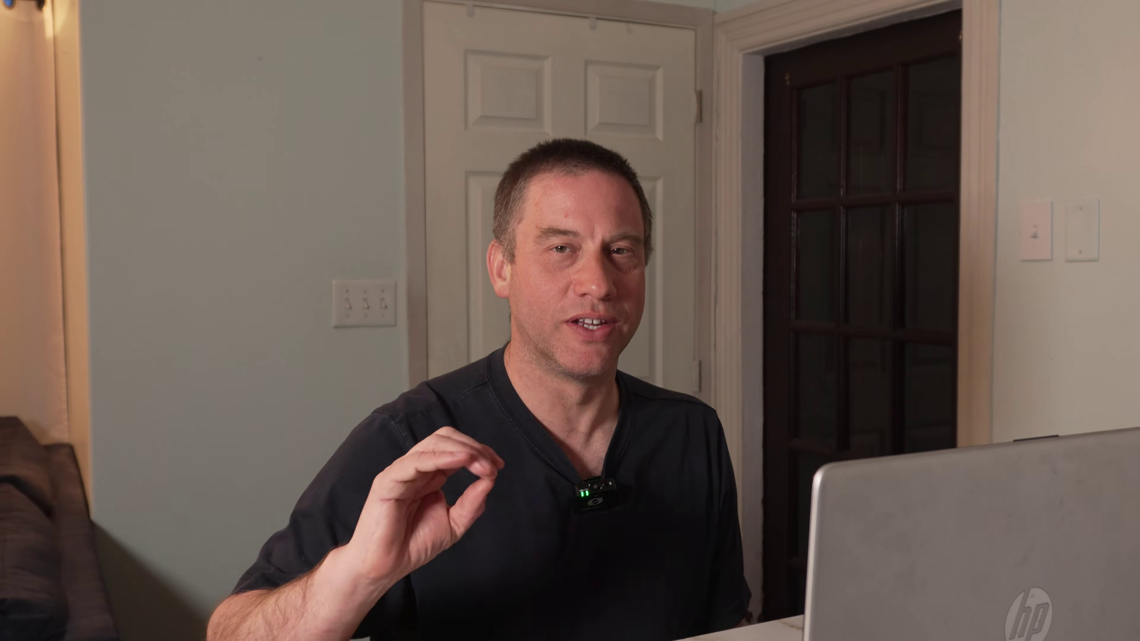
{"action": "left_click", "coordinate": [603, 310]}
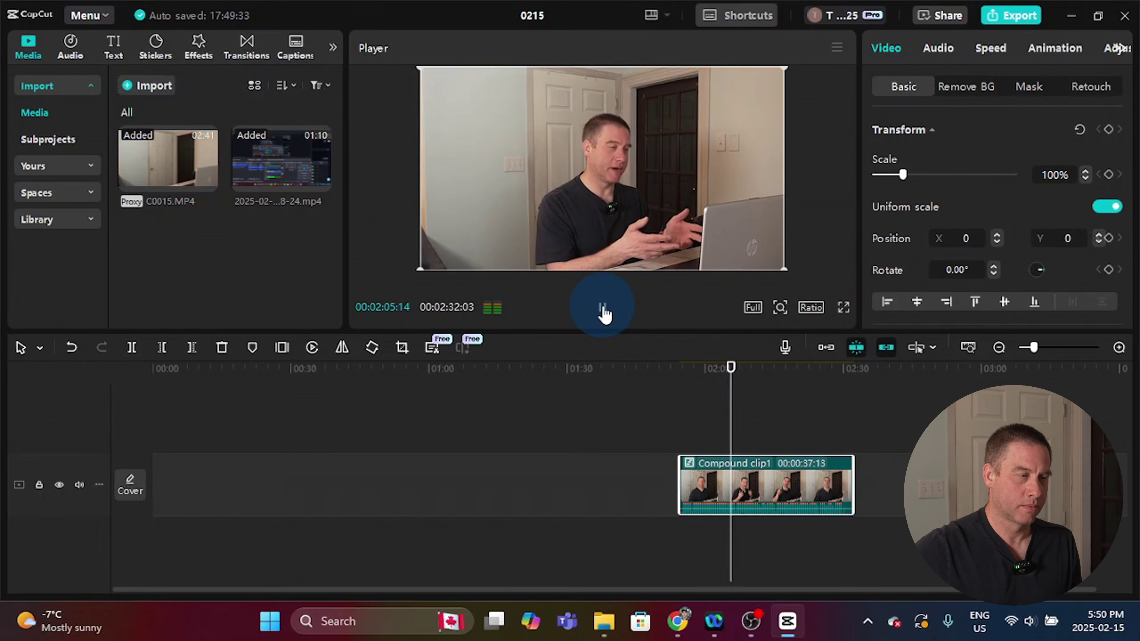
{"action": "left_click", "coordinate": [844, 307]}
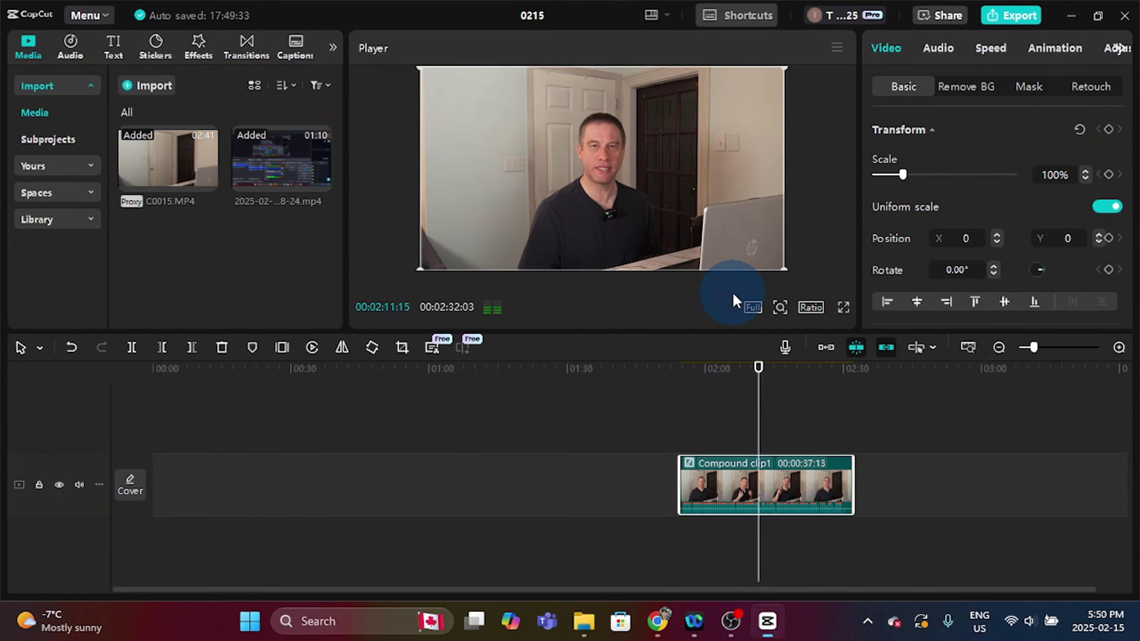
{"action": "key", "text": "Escape"}
{"action": "left_click", "coordinate": [608, 312]}
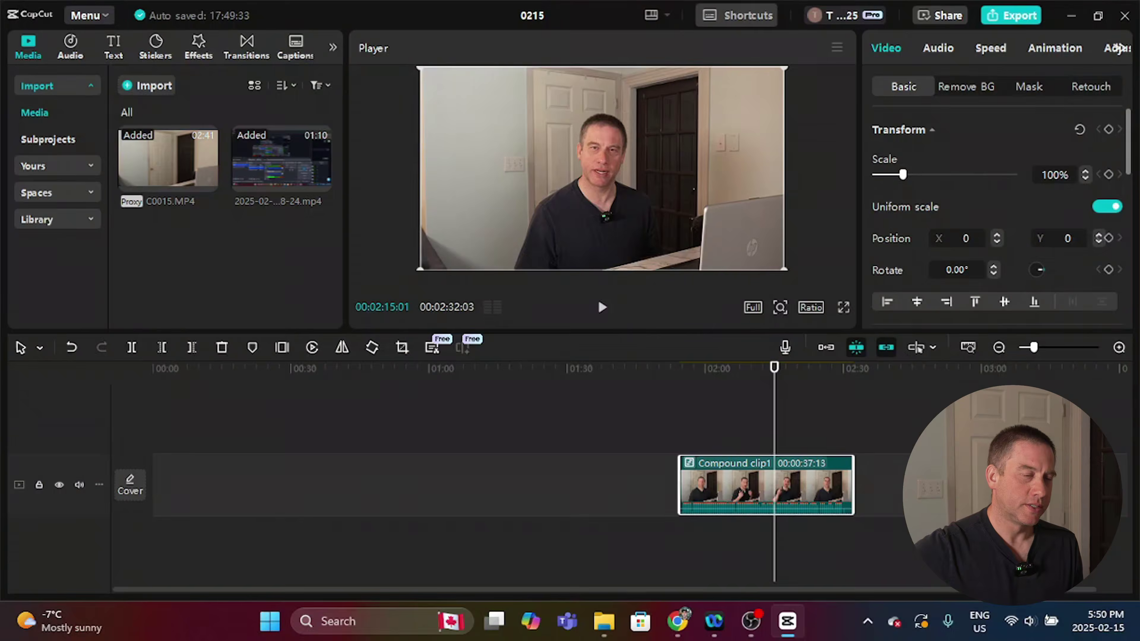
Delete the compound clip to clear the timeline.
{"action": "left_click", "coordinate": [869, 559]}
{"action": "left_click", "coordinate": [789, 487]}
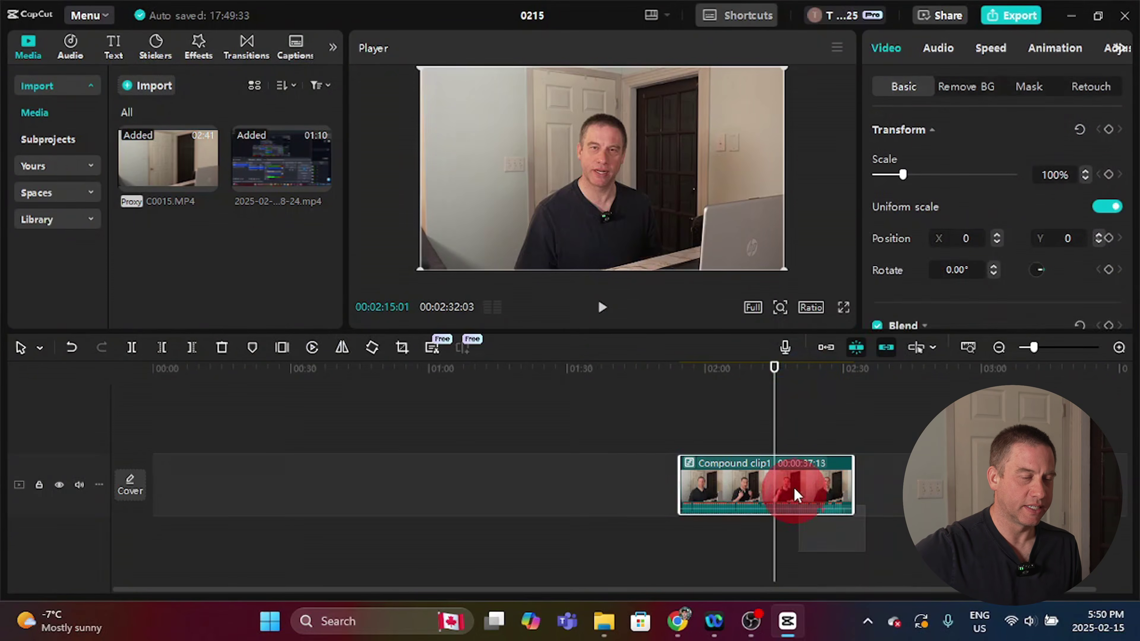
{"action": "right_click", "coordinate": [792, 485]}
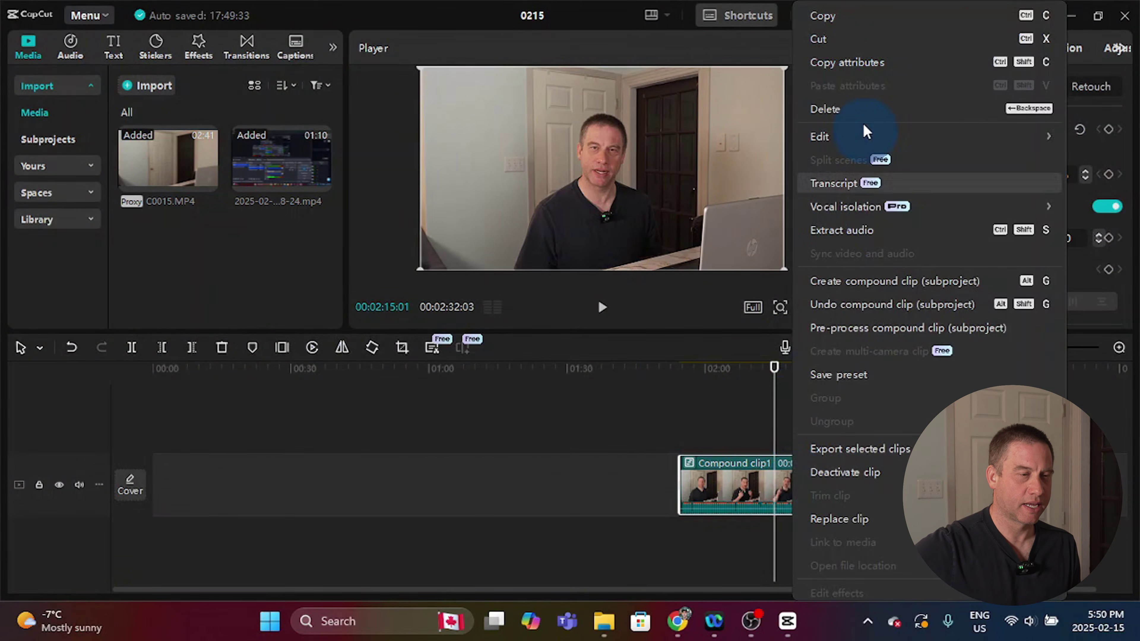
{"action": "left_click", "coordinate": [855, 110]}
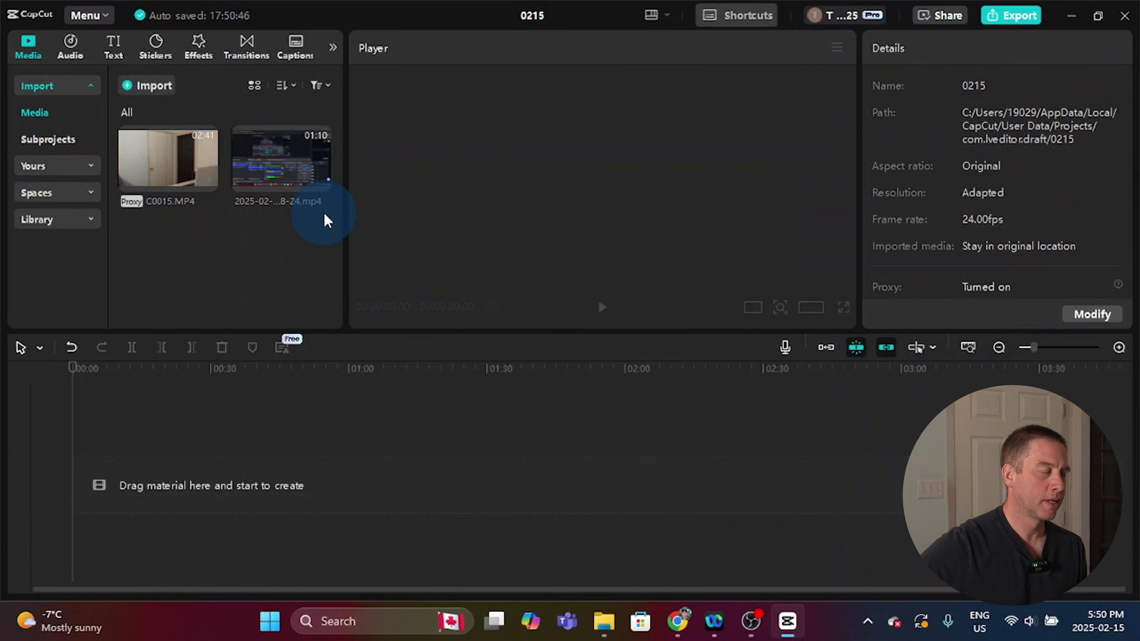
{"action": "mouse_move", "coordinate": [312, 169]}
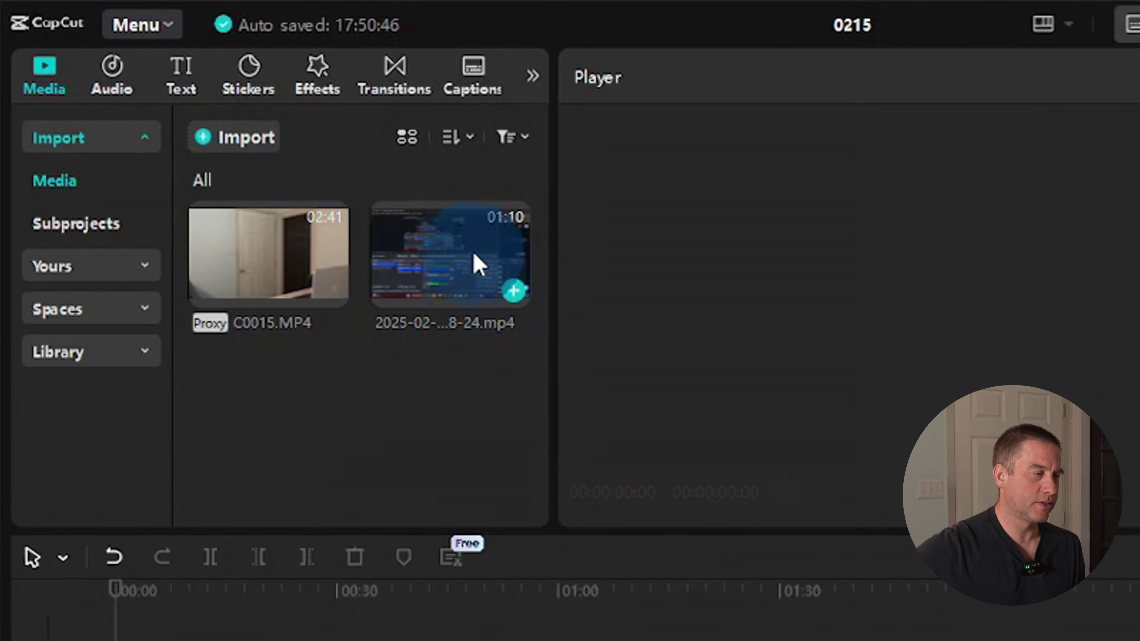
{"action": "left_click_drag", "start_coordinate": [482, 259], "coordinate": [248, 640]}
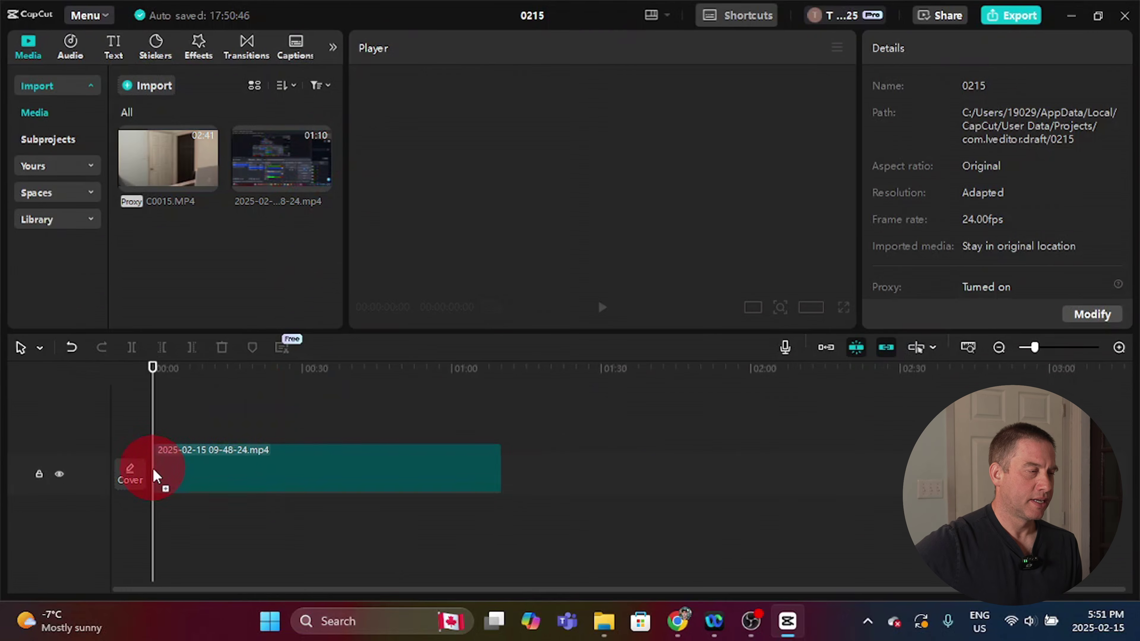
{"action": "left_click_drag", "start_coordinate": [156, 476], "coordinate": [156, 477]}
{"action": "left_click", "coordinate": [305, 468]}
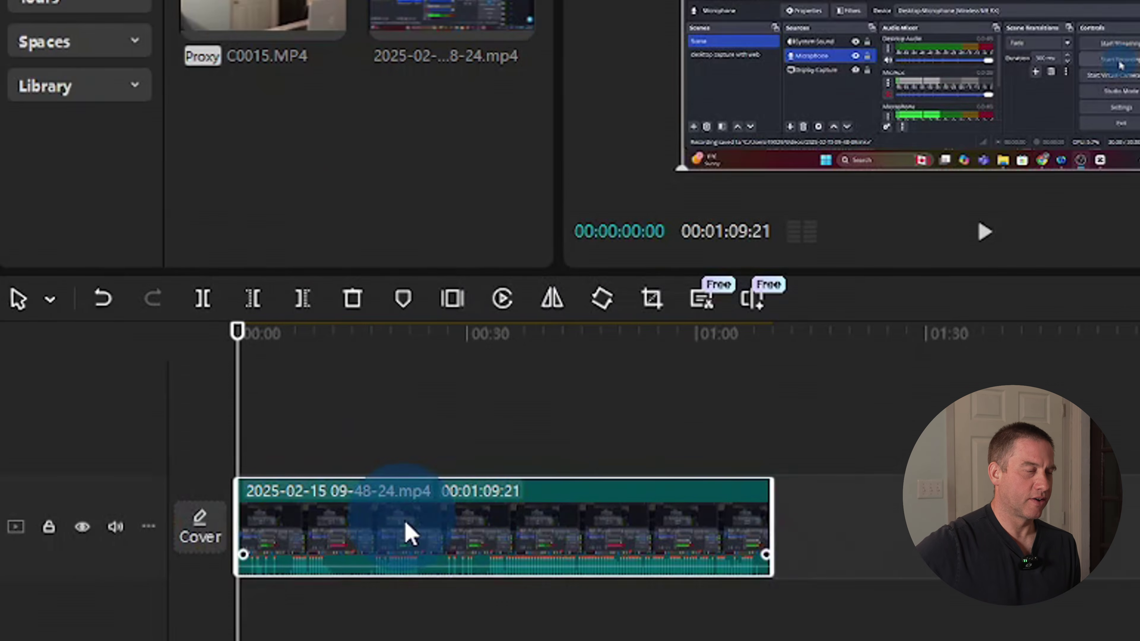
{"action": "right_click", "coordinate": [258, 488]}
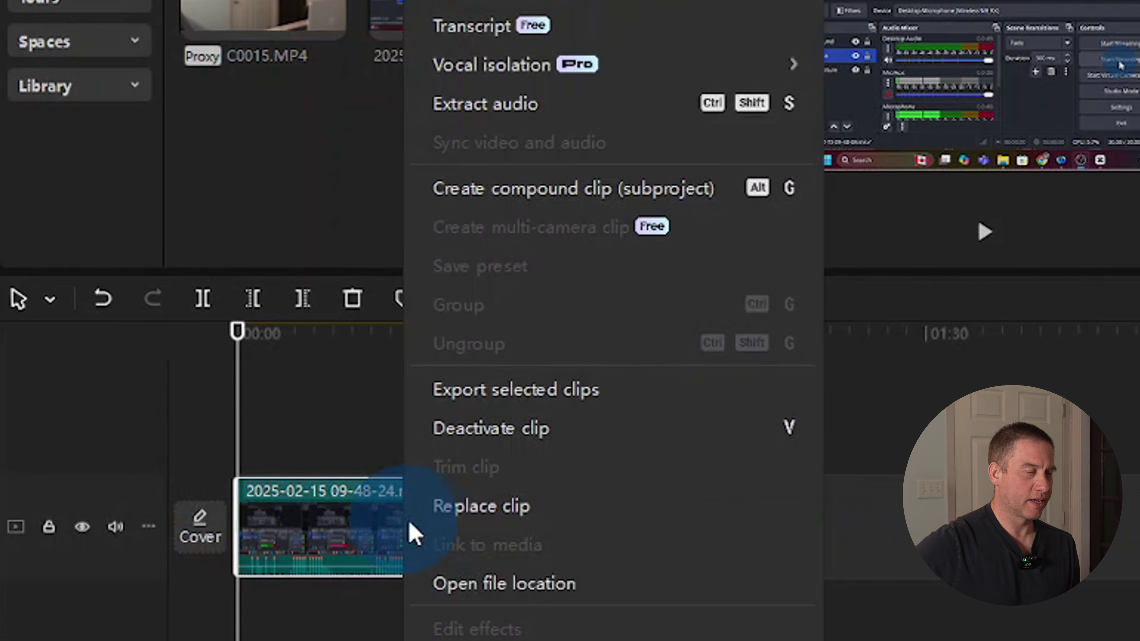
{"action": "left_click", "coordinate": [529, 112]}
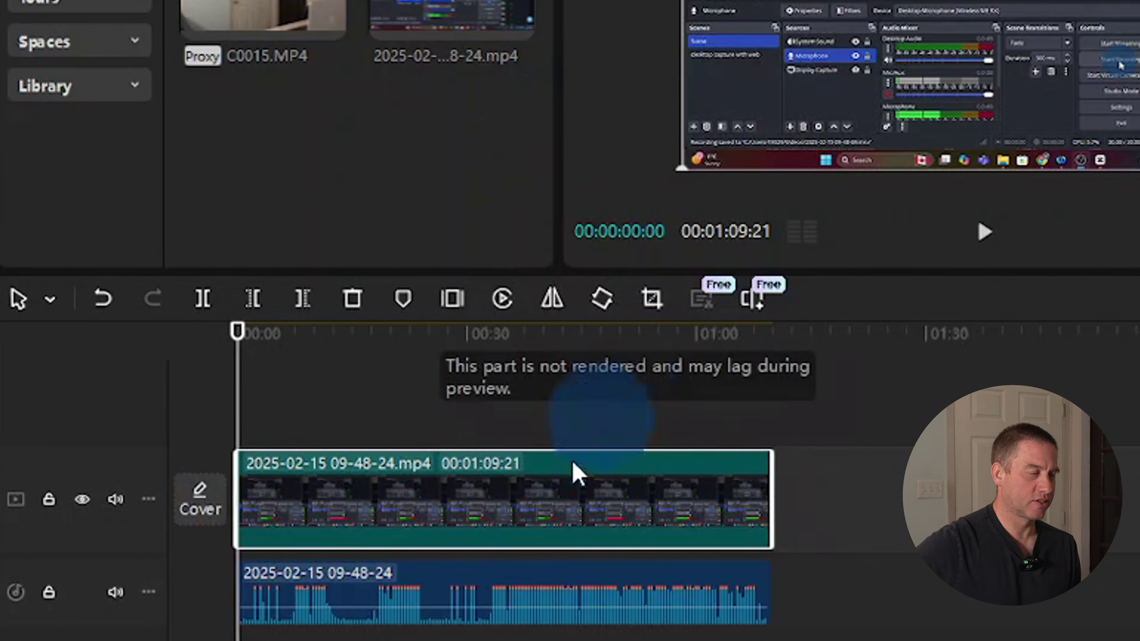
{"action": "right_click", "coordinate": [542, 527]}
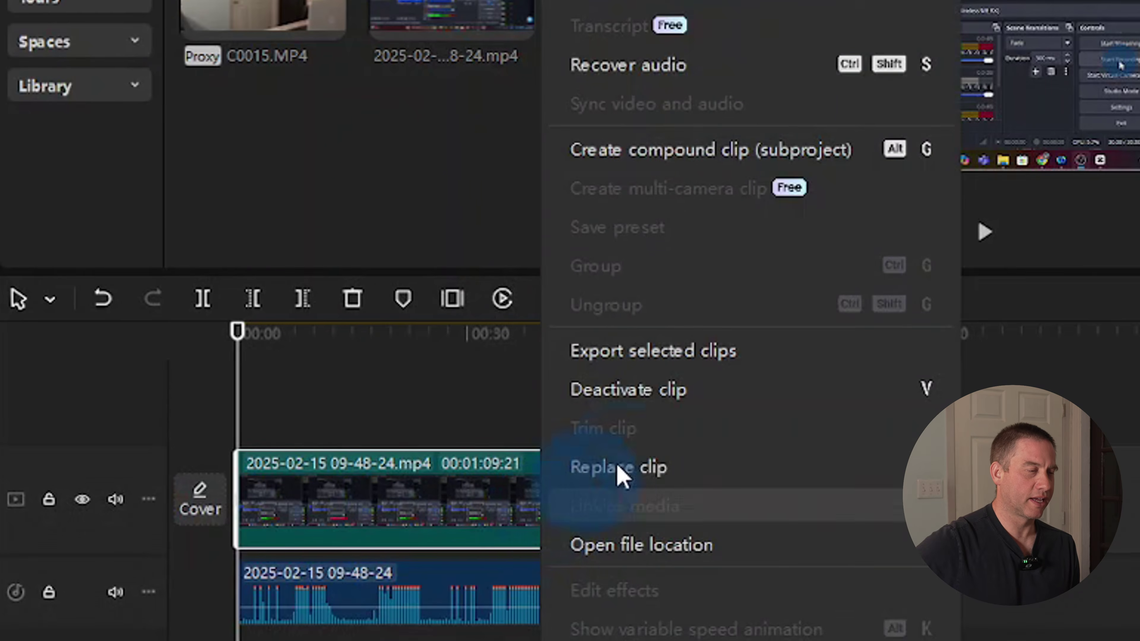
{"action": "left_click", "coordinate": [641, 28]}
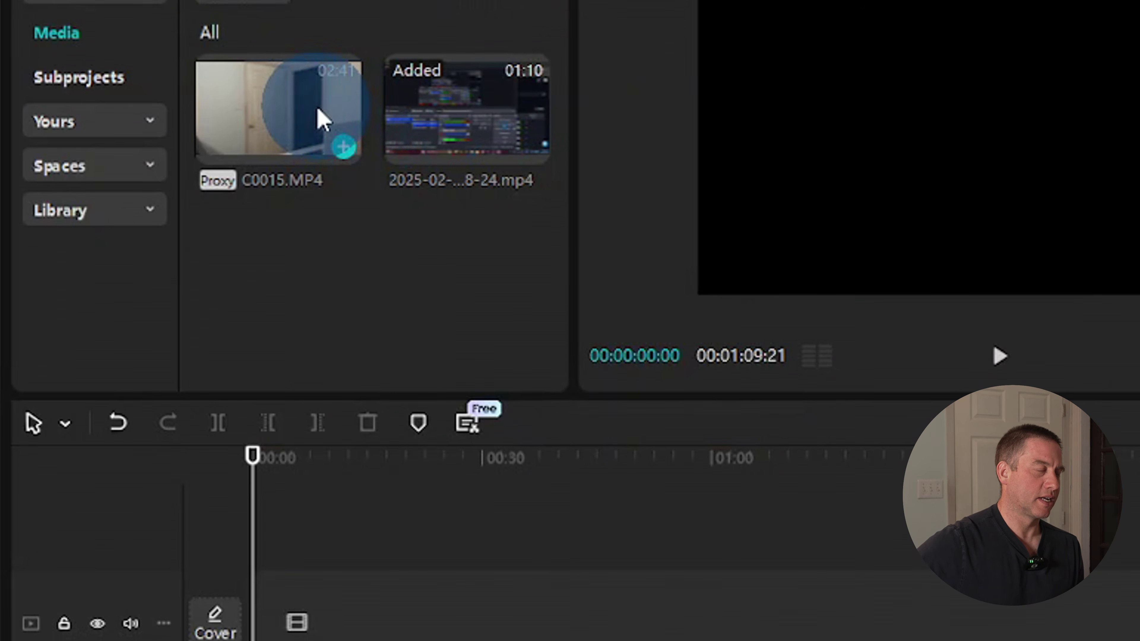
Add C0015.MP4 at the start of the main track above the extracted audio and set that track's height to Tall.
{"action": "left_click_drag", "start_coordinate": [322, 120], "coordinate": [264, 640]}
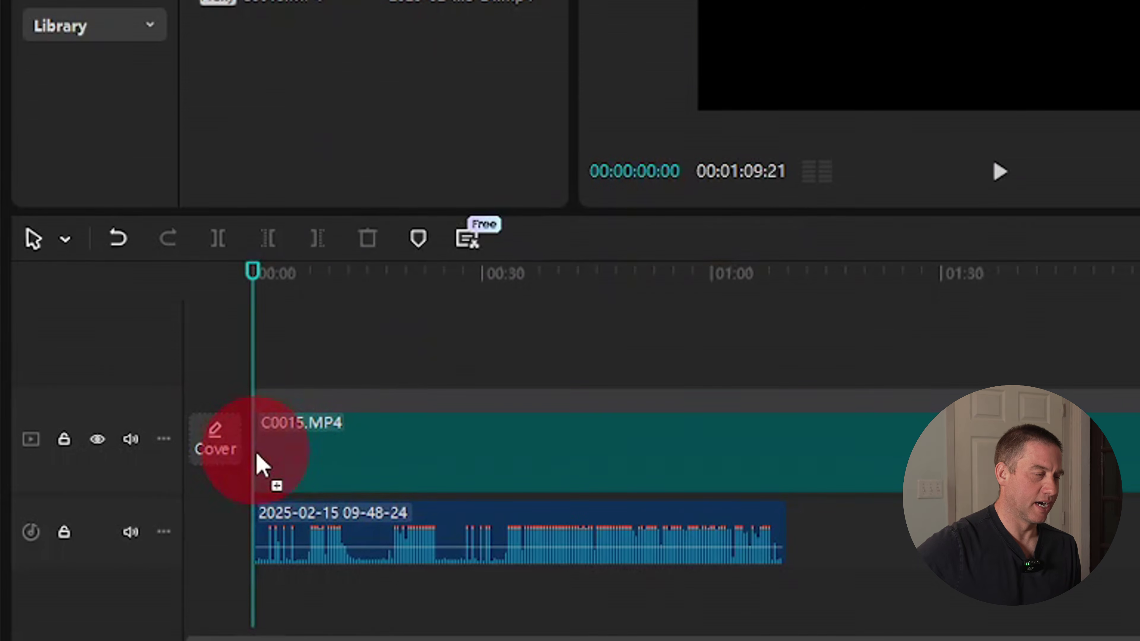
{"action": "left_click_drag", "start_coordinate": [262, 467], "coordinate": [264, 468]}
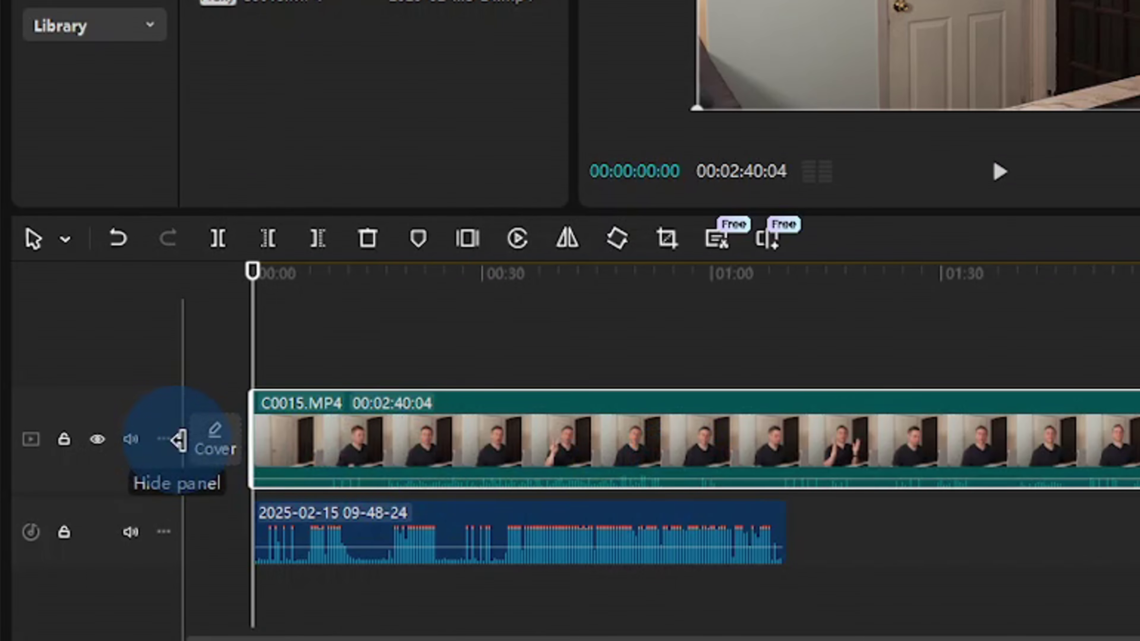
{"action": "left_click", "coordinate": [164, 439]}
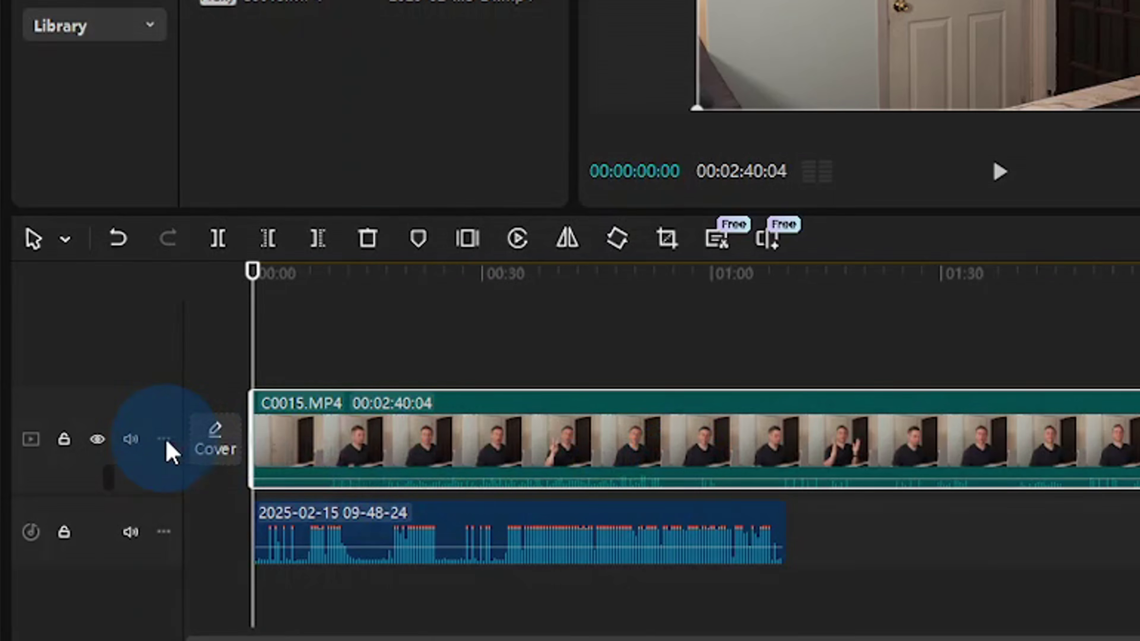
{"action": "mouse_move", "coordinate": [214, 466]}
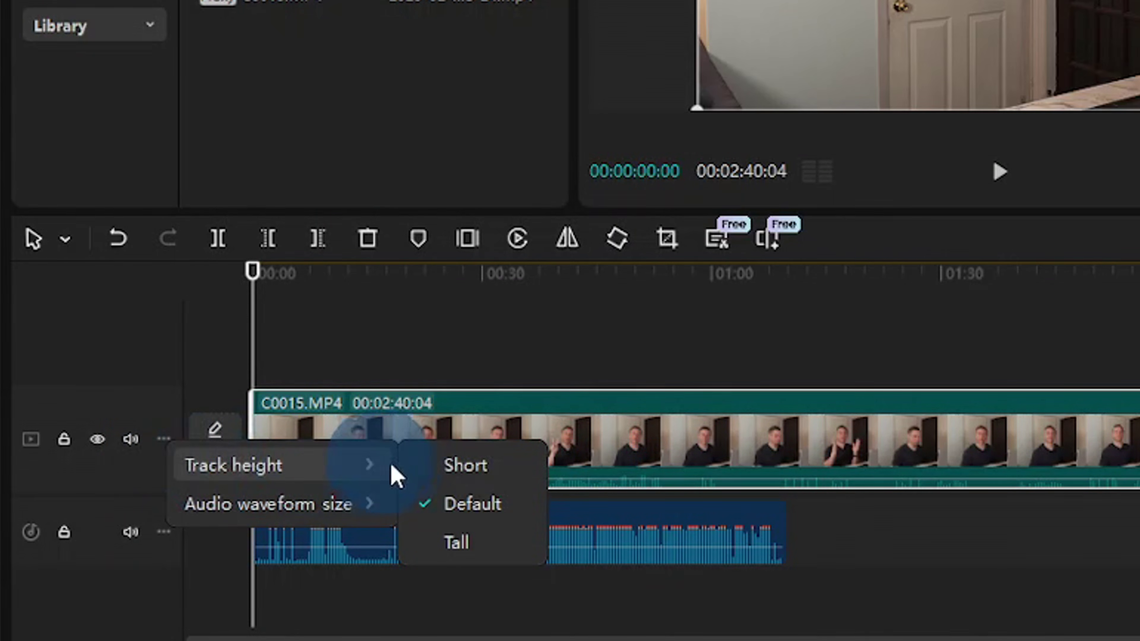
{"action": "left_click", "coordinate": [489, 543]}
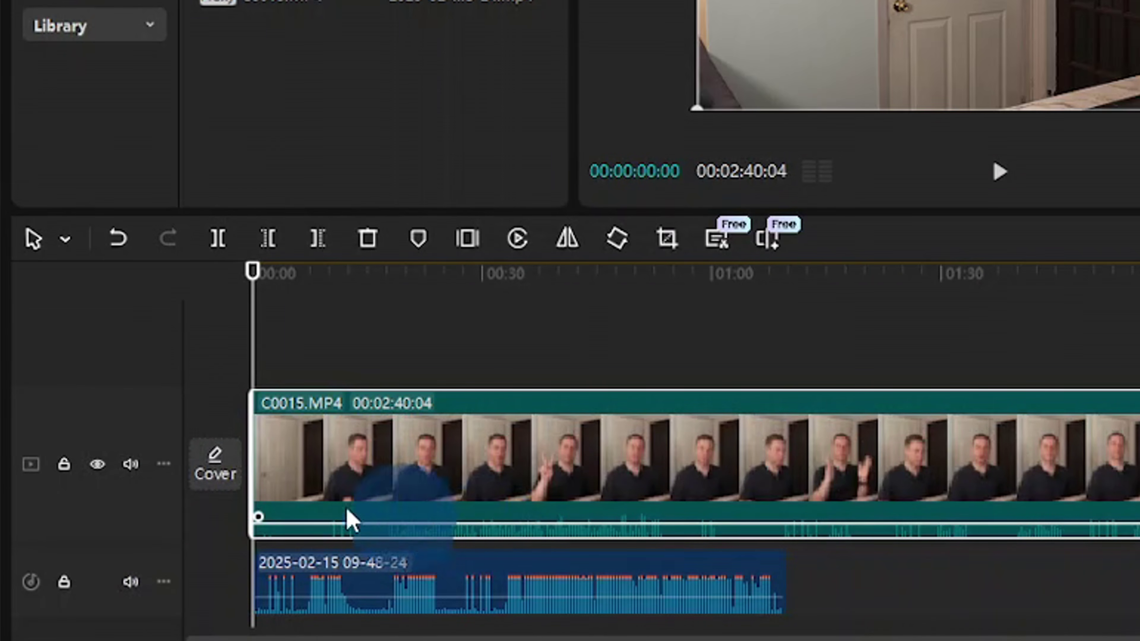
Set the main video track's audio waveform size to 100%.
{"action": "left_click", "coordinate": [165, 464]}
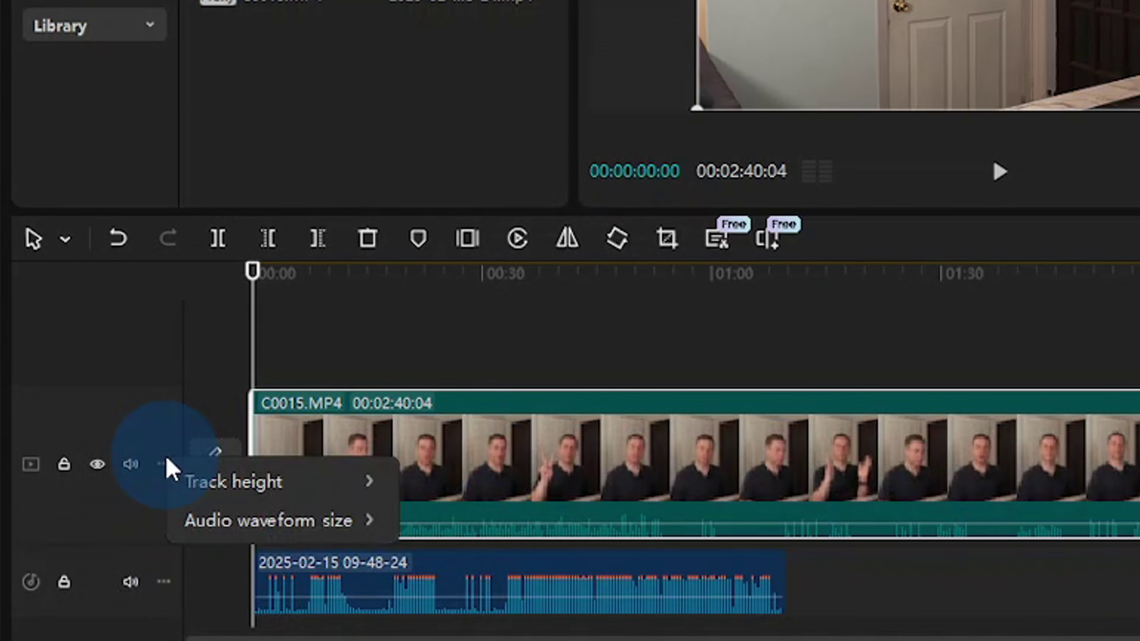
{"action": "mouse_move", "coordinate": [254, 534]}
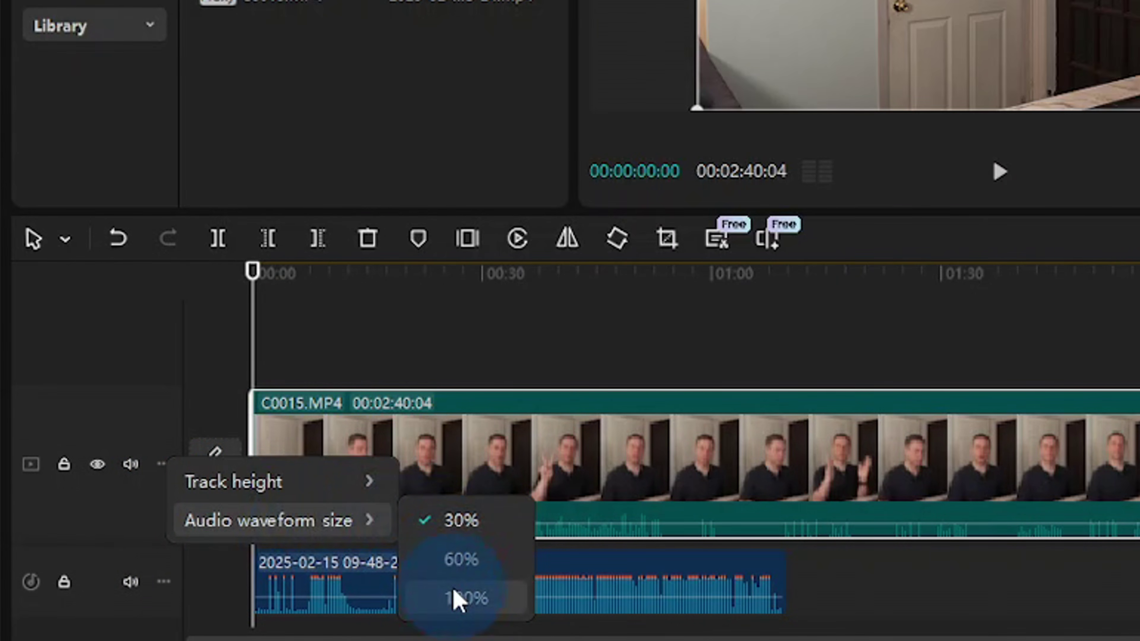
{"action": "left_click", "coordinate": [458, 599]}
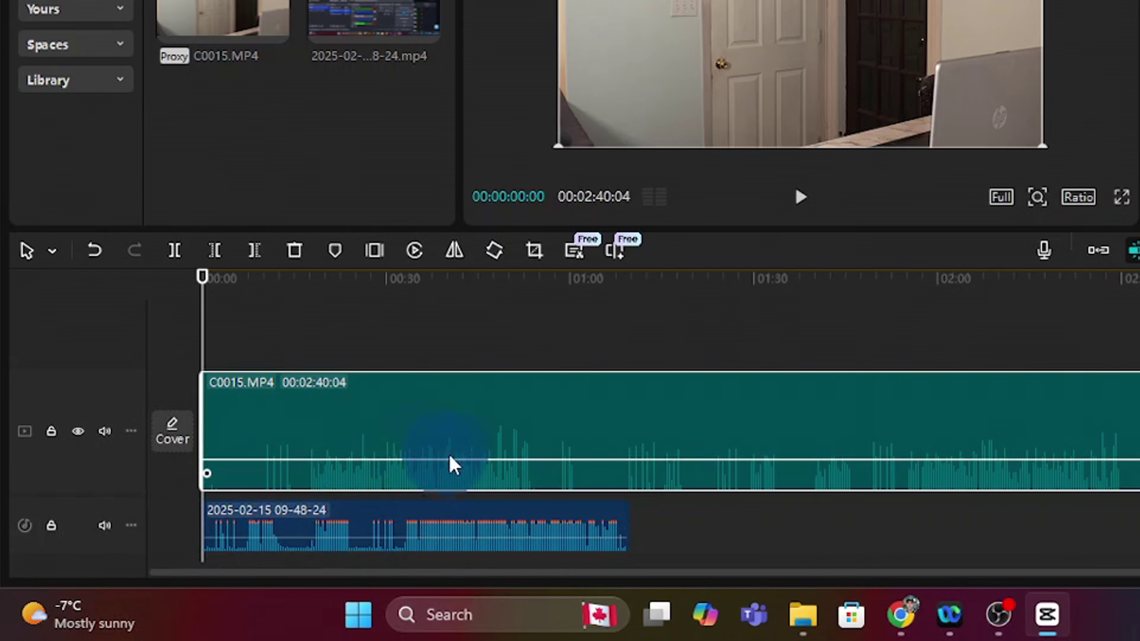
{"action": "scroll", "coordinate": [1048, 534], "scroll_direction": "down", "scroll_amount": 1}
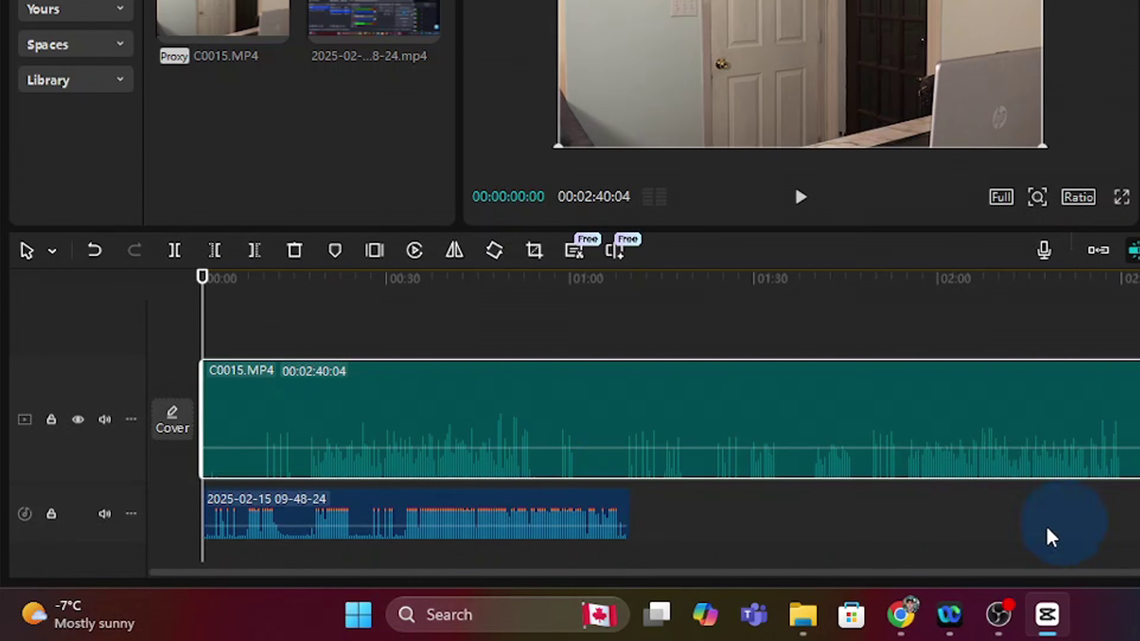
{"action": "left_click_drag", "start_coordinate": [422, 526], "coordinate": [447, 529]}
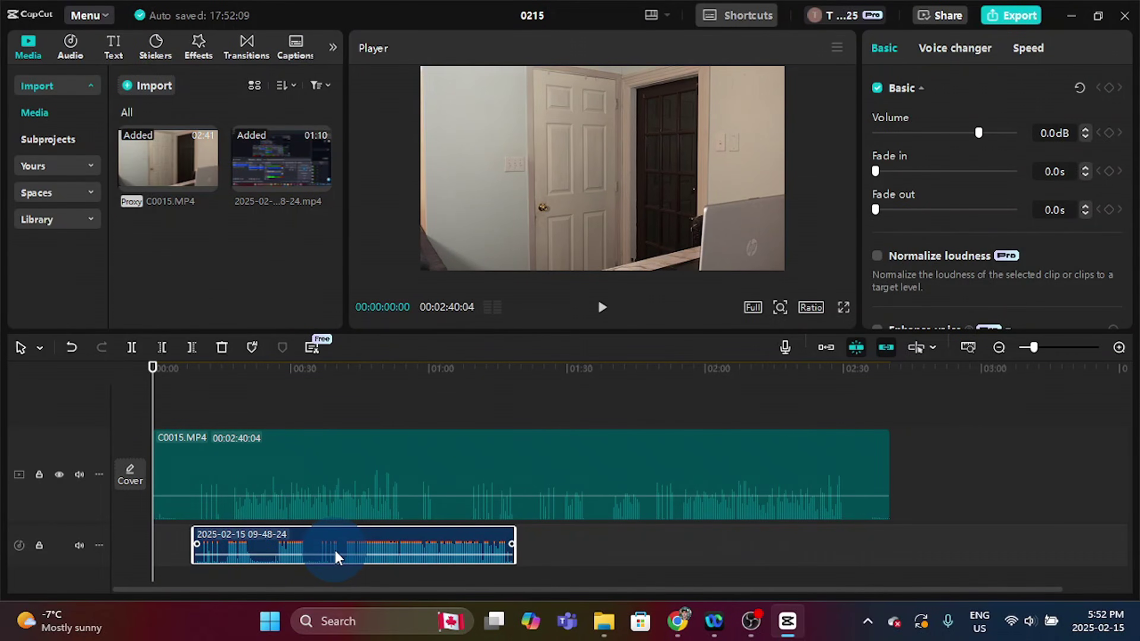
{"action": "left_click_drag", "start_coordinate": [337, 557], "coordinate": [675, 551]}
{"action": "left_click_drag", "start_coordinate": [766, 567], "coordinate": [759, 566]}
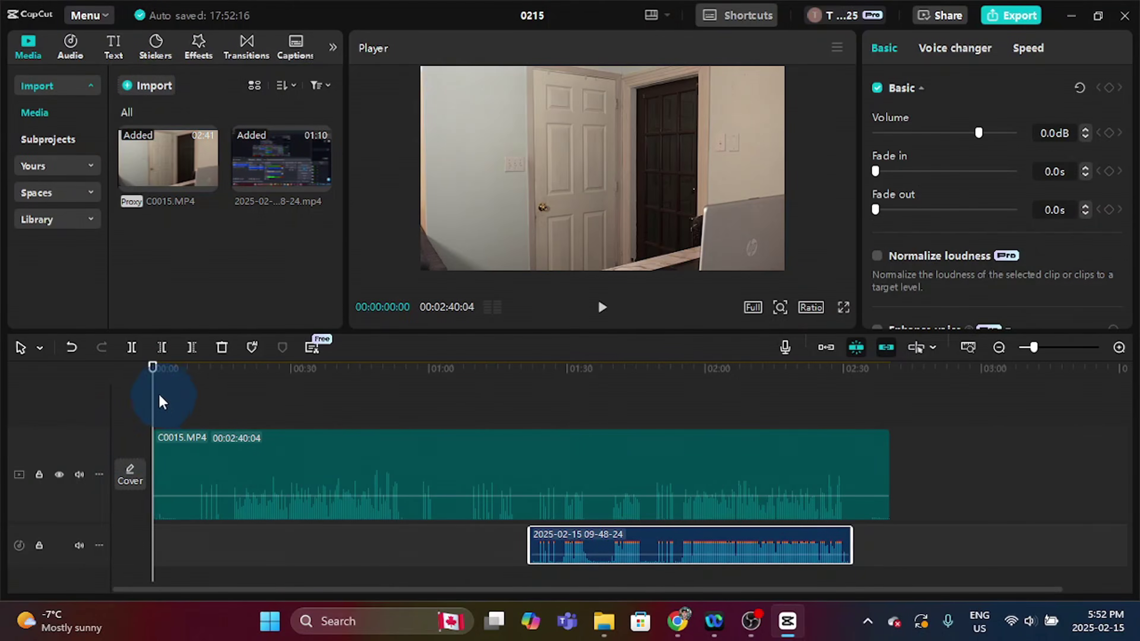
Place the playhead at the claps around 00:01:50:18 and shift the separate audio clip so its clap spikes line up with the camera waveform.
{"action": "left_click_drag", "start_coordinate": [162, 401], "coordinate": [644, 412]}
{"action": "left_click_drag", "start_coordinate": [651, 412], "coordinate": [658, 414]}
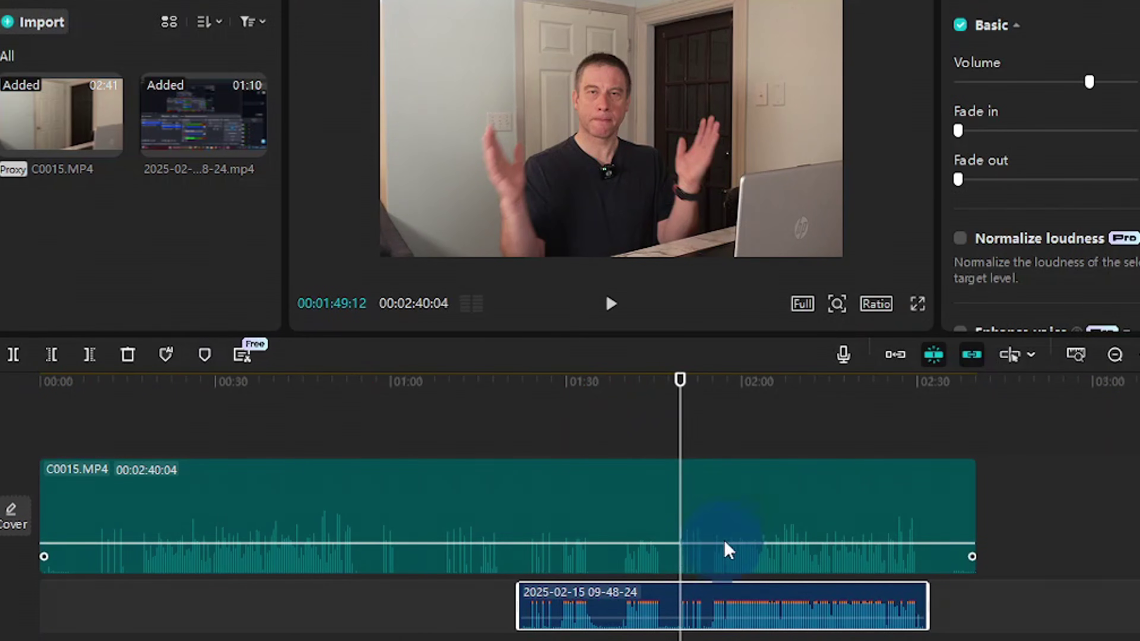
{"action": "left_click_drag", "start_coordinate": [686, 443], "coordinate": [721, 435]}
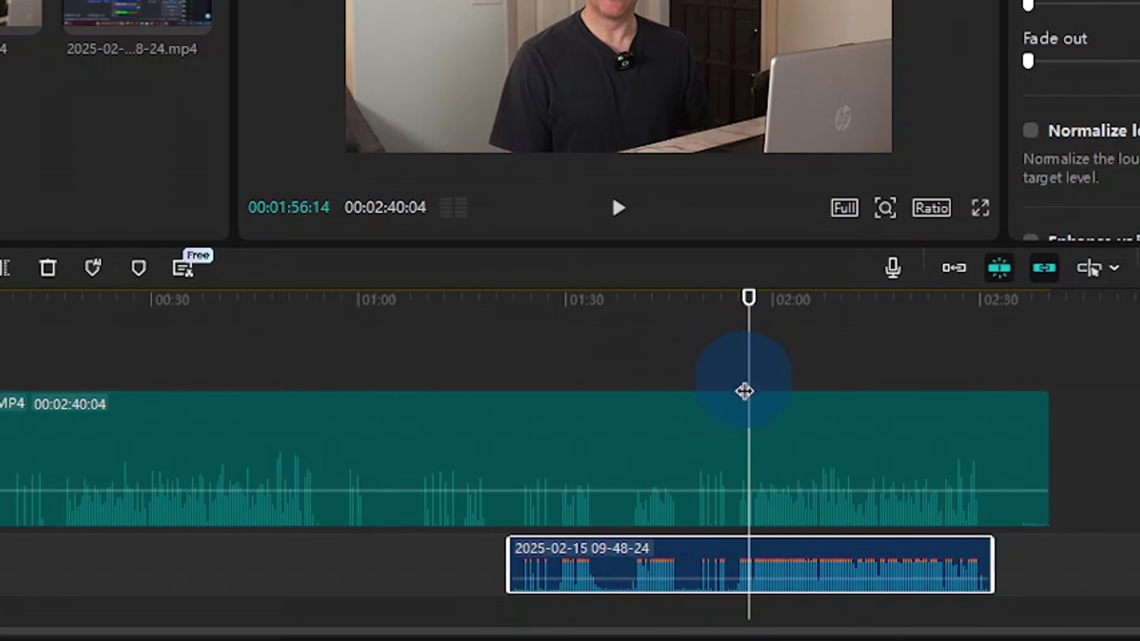
{"action": "left_click_drag", "start_coordinate": [753, 376], "coordinate": [710, 369]}
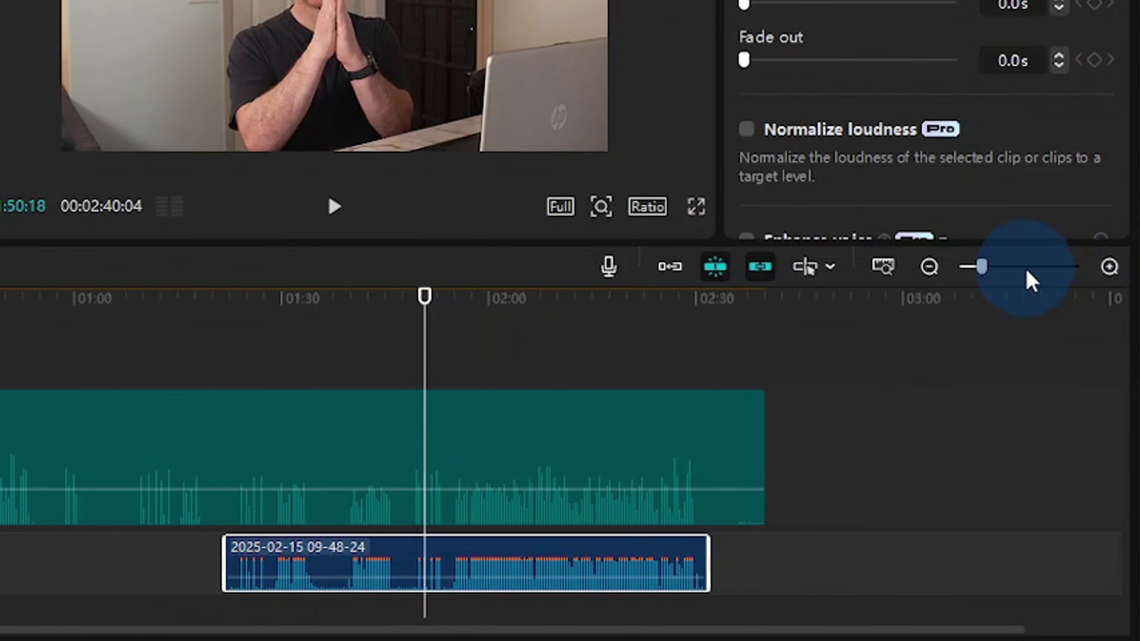
{"action": "left_click_drag", "start_coordinate": [986, 266], "coordinate": [1000, 268]}
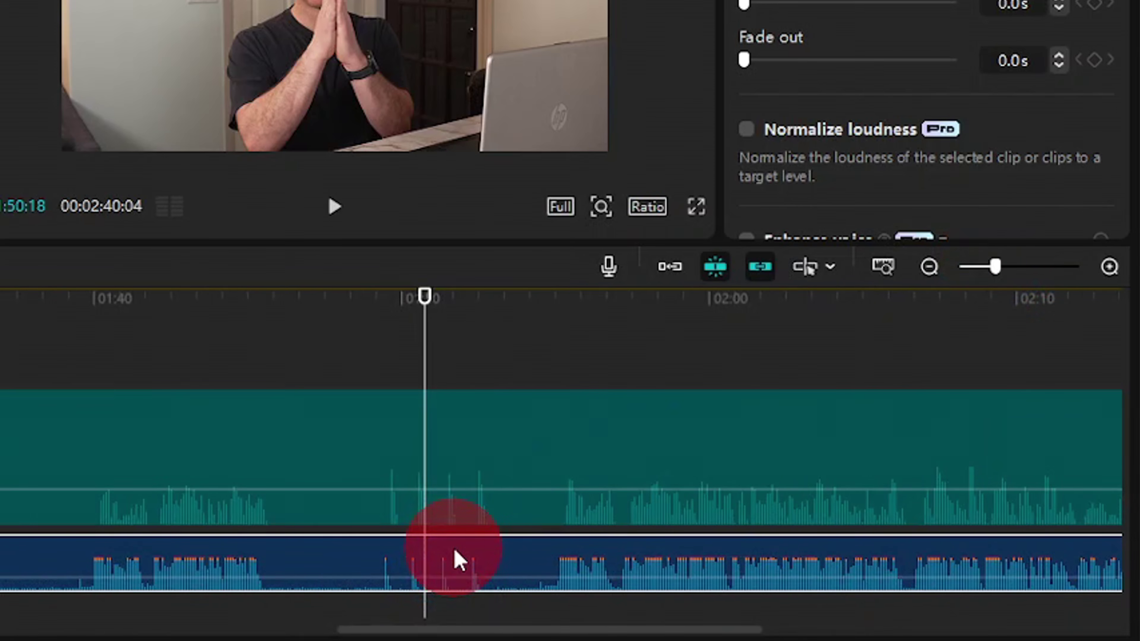
{"action": "left_click_drag", "start_coordinate": [461, 562], "coordinate": [464, 561]}
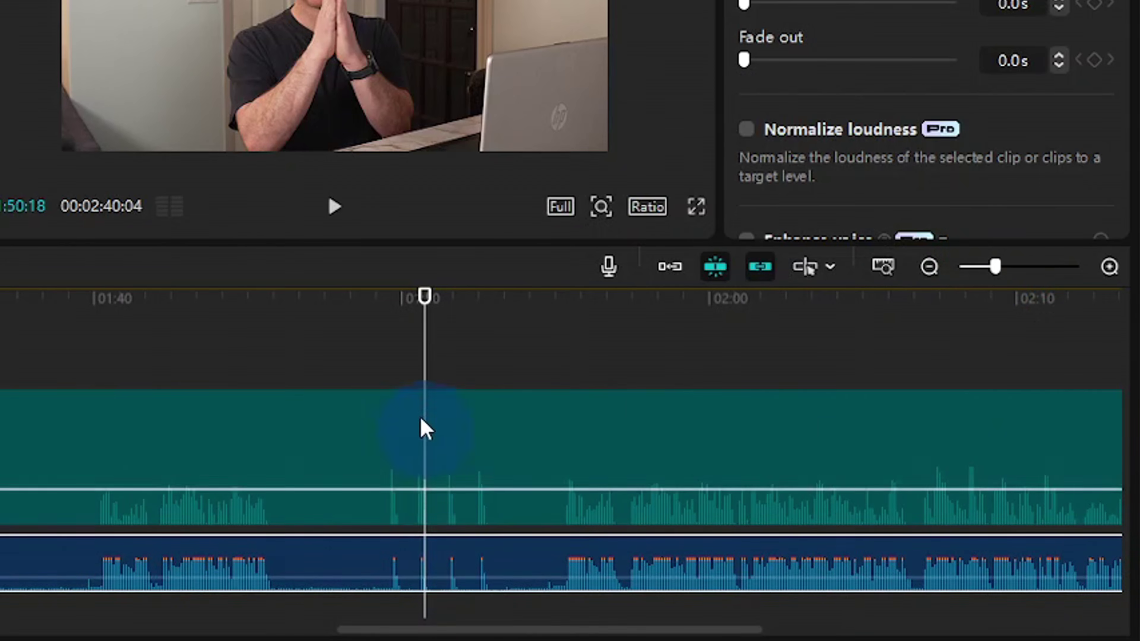
Put the playhead at 00:01:50:15 and fine-tune the separate audio clip's position so its clap peaks match the camera audio's peaks.
{"action": "left_click_drag", "start_coordinate": [421, 355], "coordinate": [422, 361]}
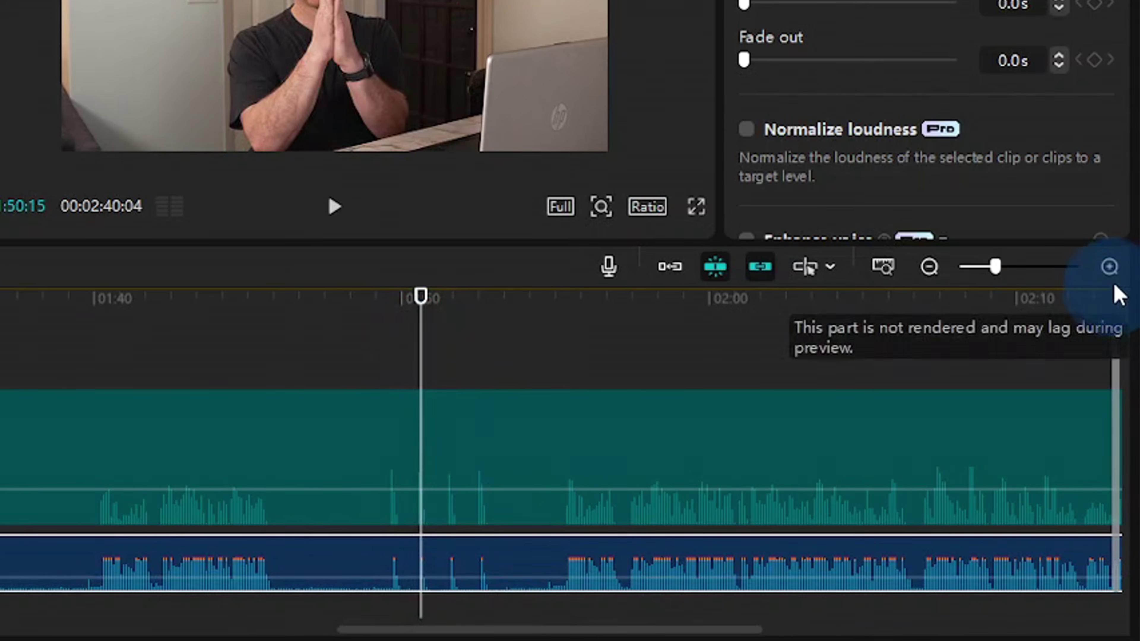
{"action": "left_click", "coordinate": [1110, 269]}
{"action": "left_click", "coordinate": [1110, 269]}
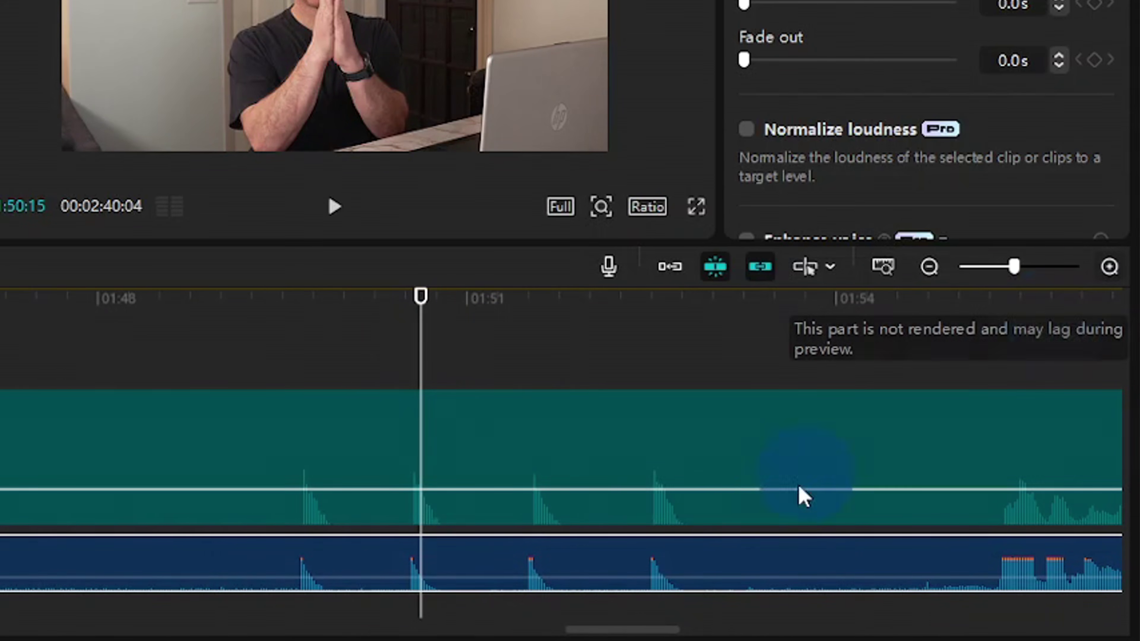
{"action": "left_click", "coordinate": [469, 557]}
{"action": "left_click_drag", "start_coordinate": [472, 558], "coordinate": [466, 555]}
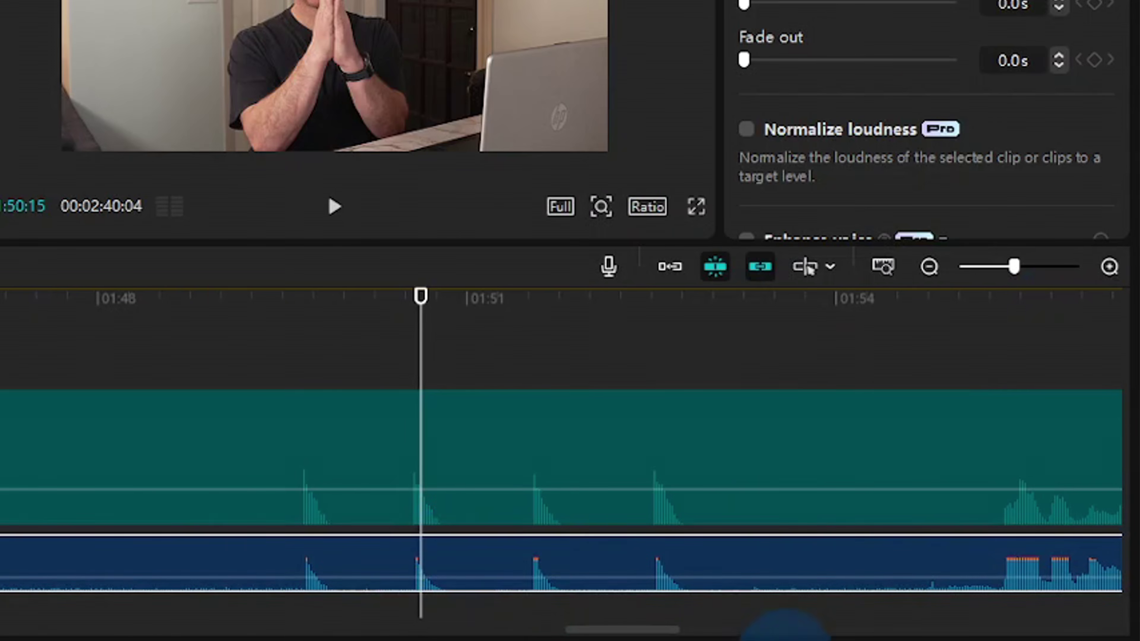
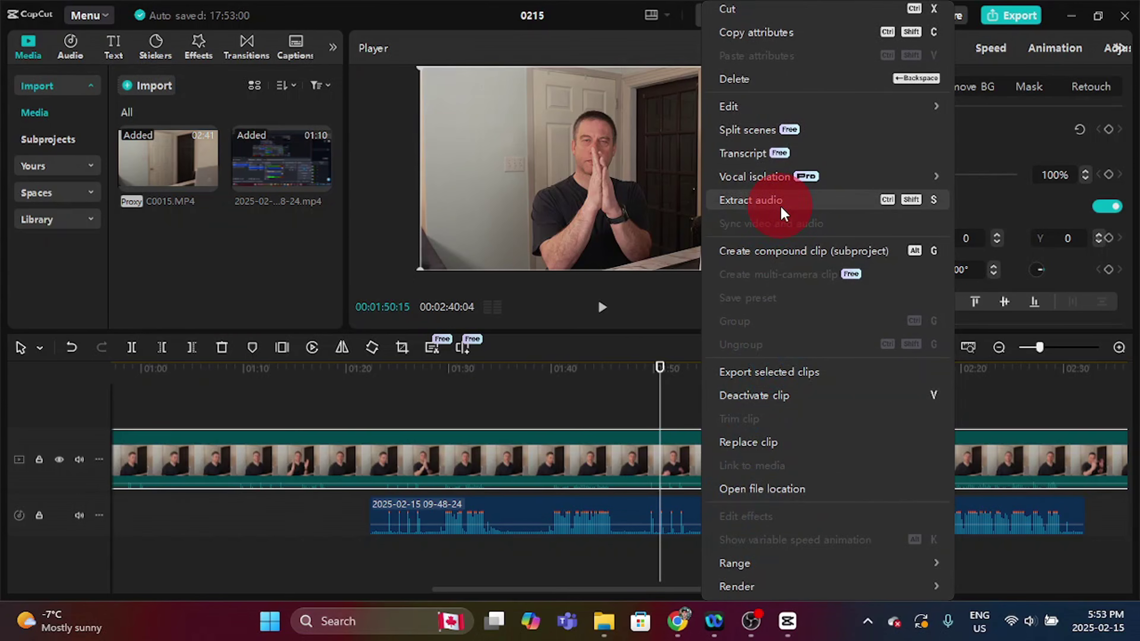
Extract the camera audio from the C0015.MP4 clip and delete the extracted audio.
{"action": "left_click", "coordinate": [781, 211]}
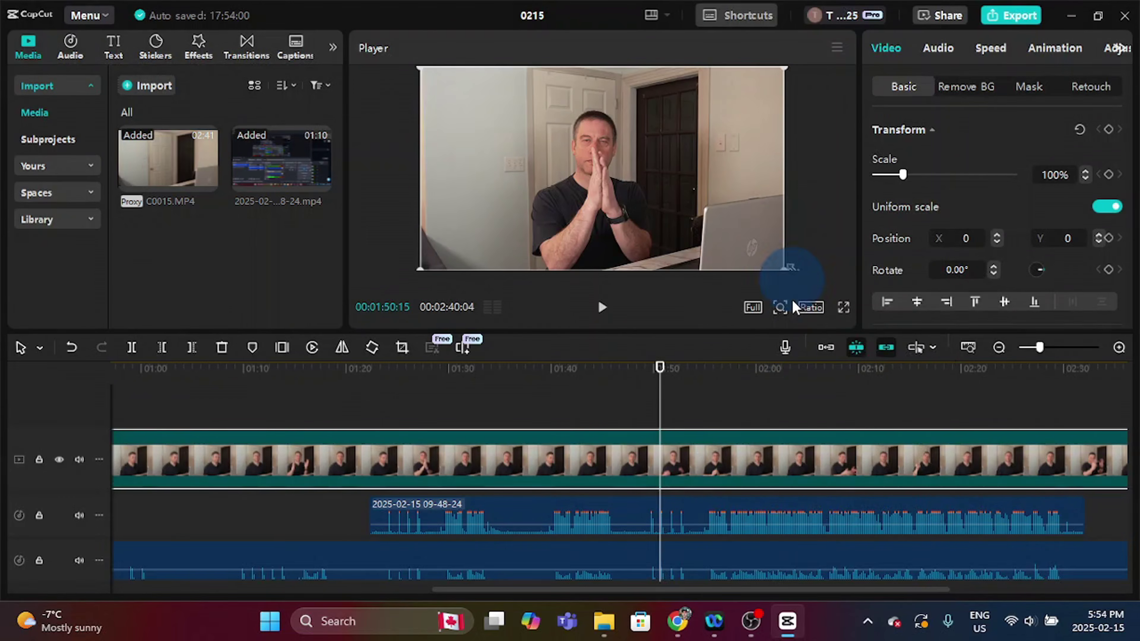
{"action": "right_click", "coordinate": [709, 529]}
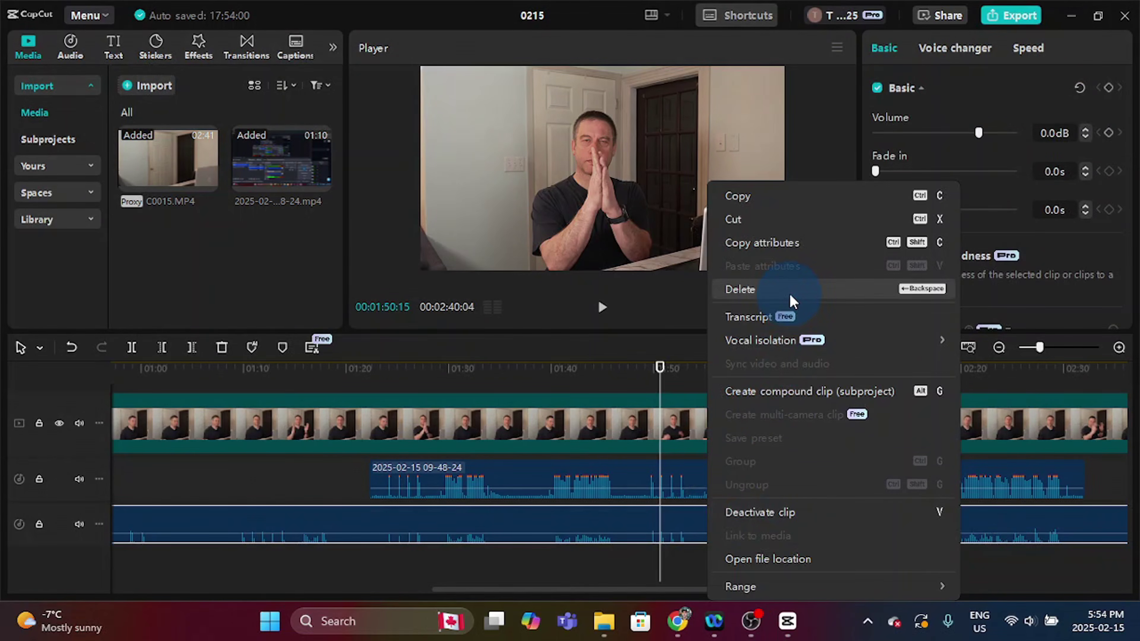
{"action": "left_click", "coordinate": [792, 301]}
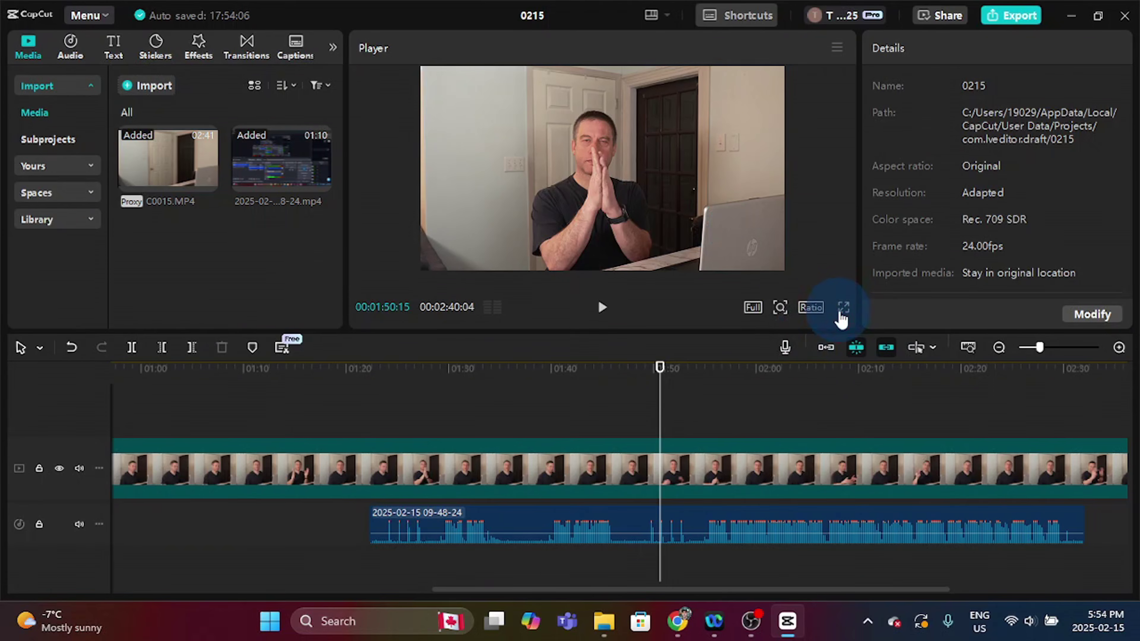
Play the synced section from 00:01:50:15 in full screen to check the audio sync, and return to the editor.
{"action": "left_click", "coordinate": [844, 308]}
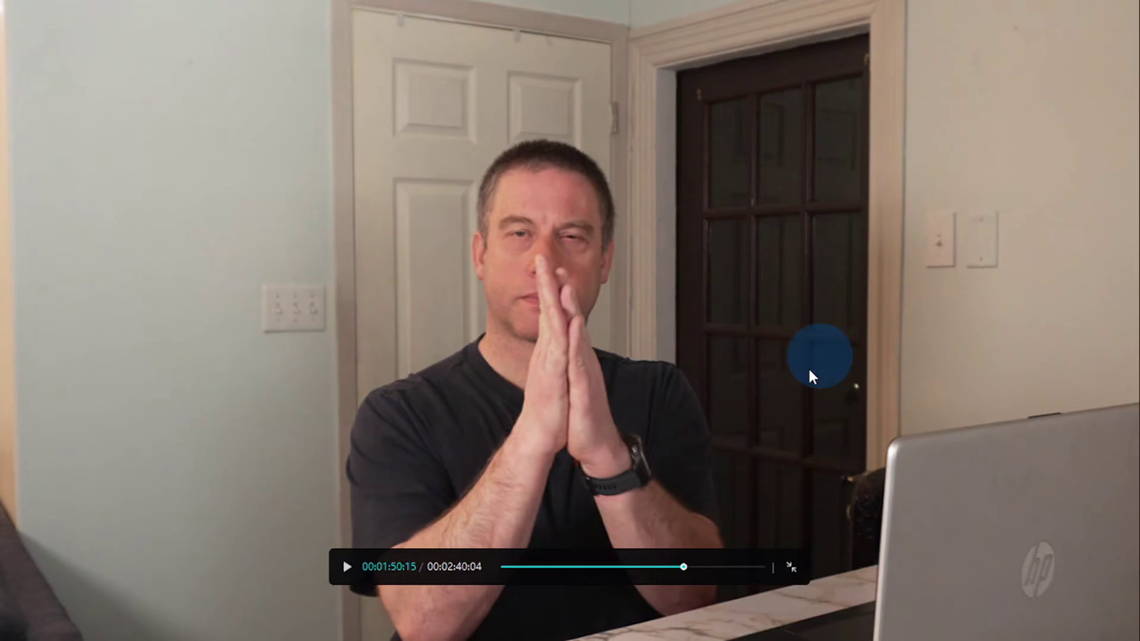
{"action": "left_click", "coordinate": [349, 568]}
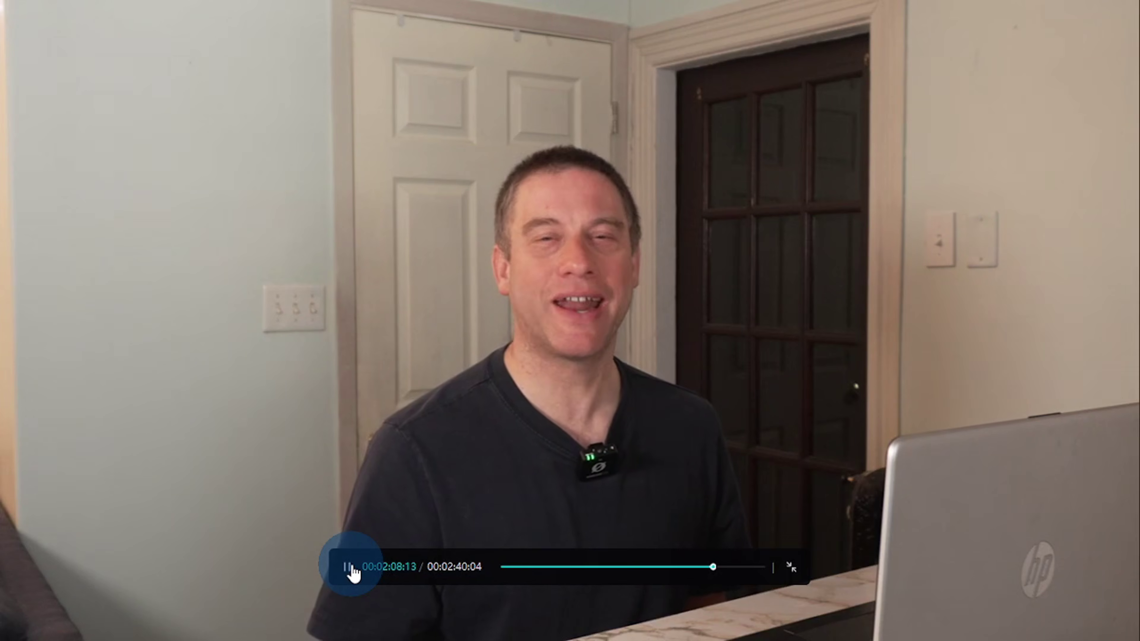
{"action": "left_click", "coordinate": [353, 568]}
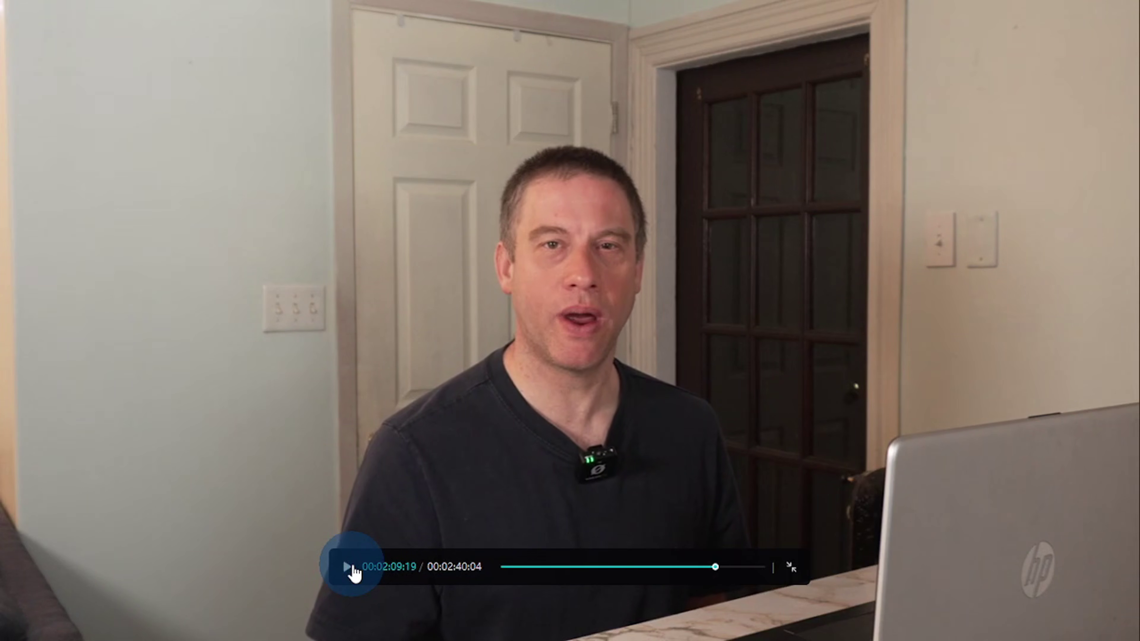
{"action": "left_click", "coordinate": [353, 568]}
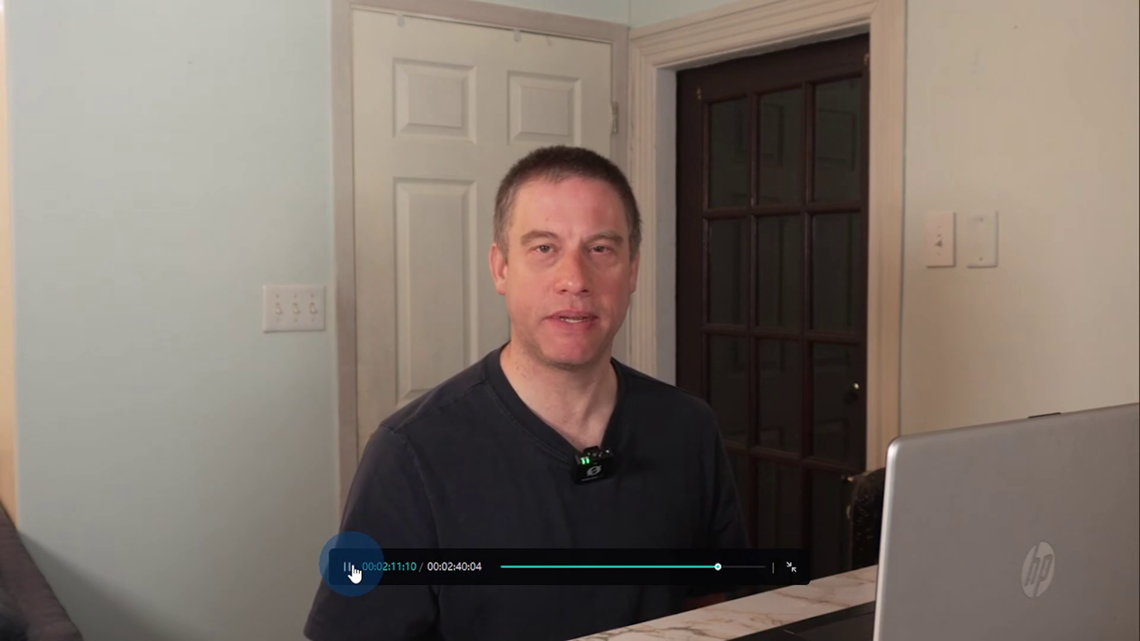
{"action": "left_click", "coordinate": [352, 568]}
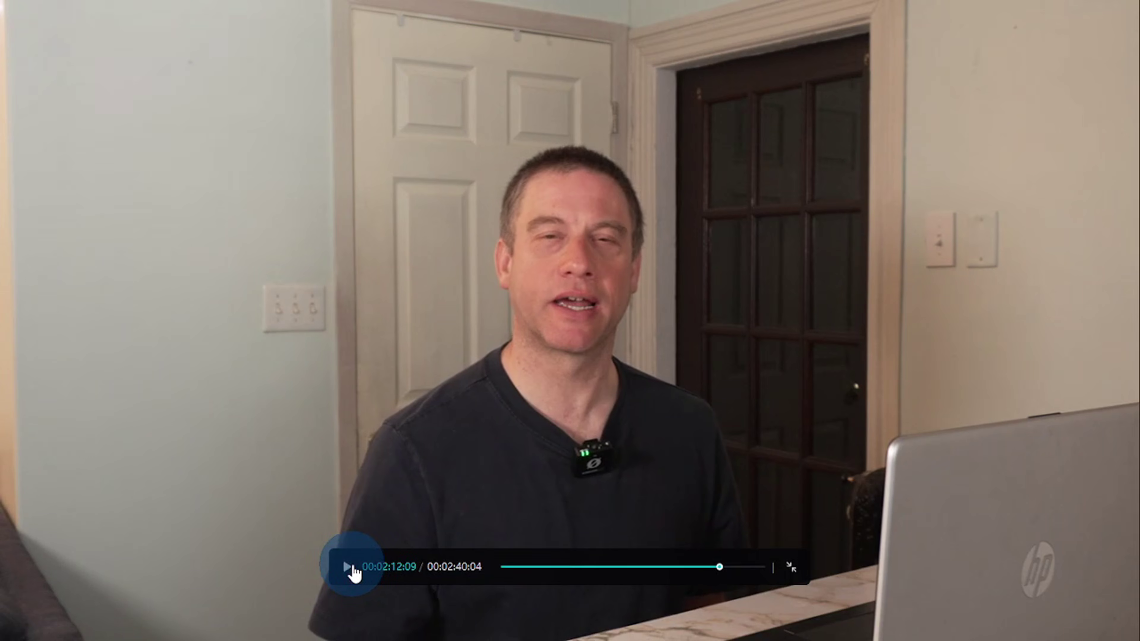
{"action": "key", "text": "Escape"}
Continue playing the timeline from 00:02:12:09 in the player to check the sync further.
{"action": "left_click", "coordinate": [585, 309]}
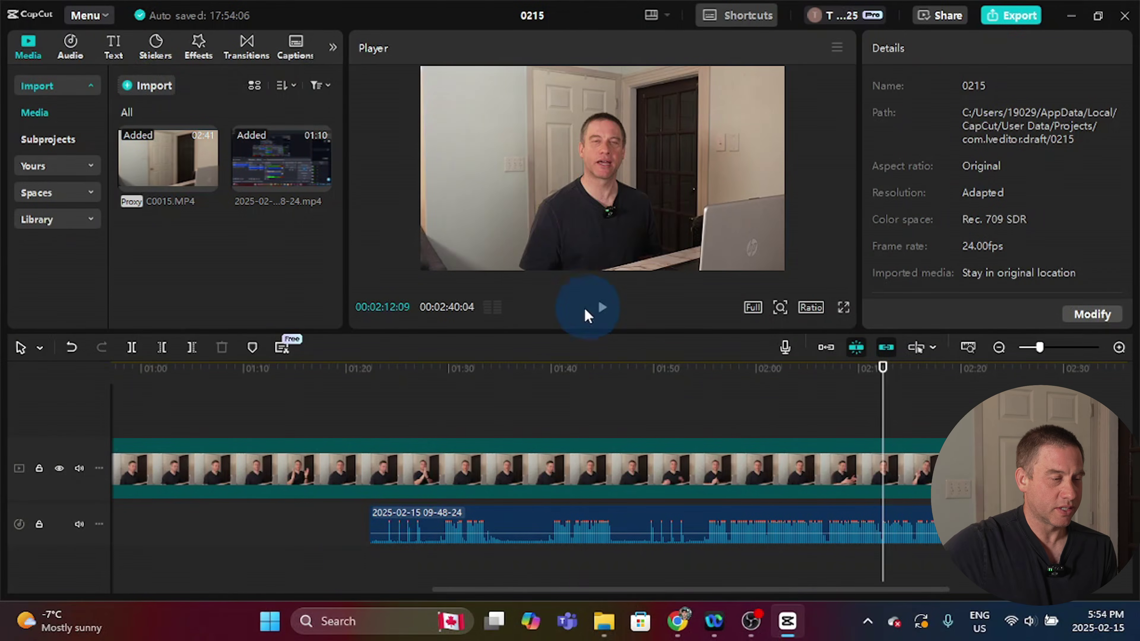
{"action": "left_click", "coordinate": [602, 309]}
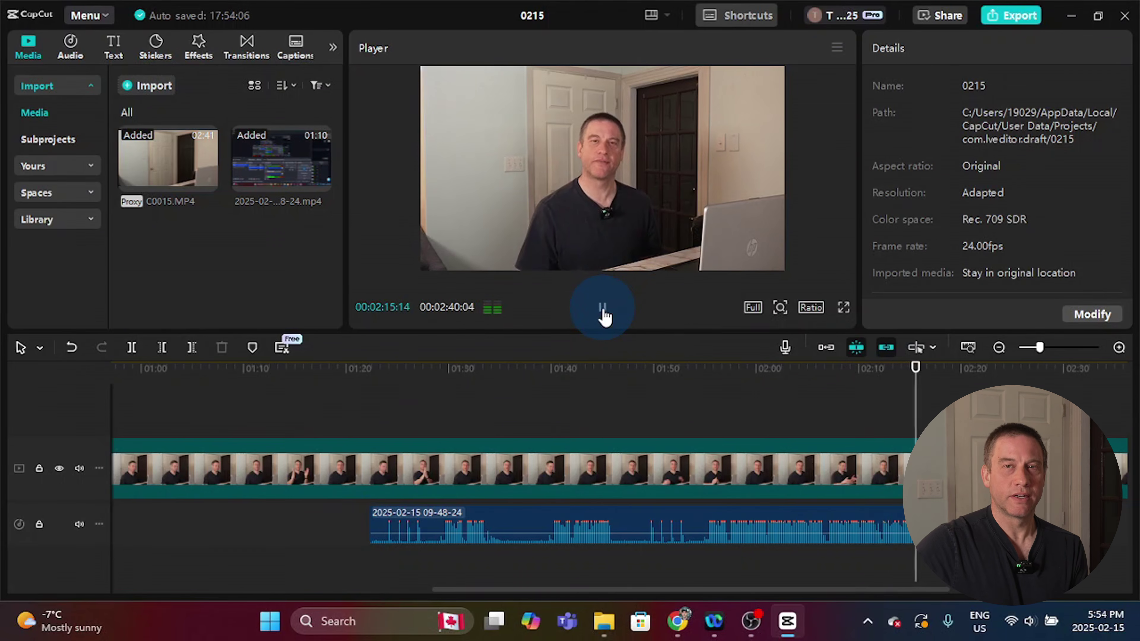
{"action": "left_click", "coordinate": [602, 308]}
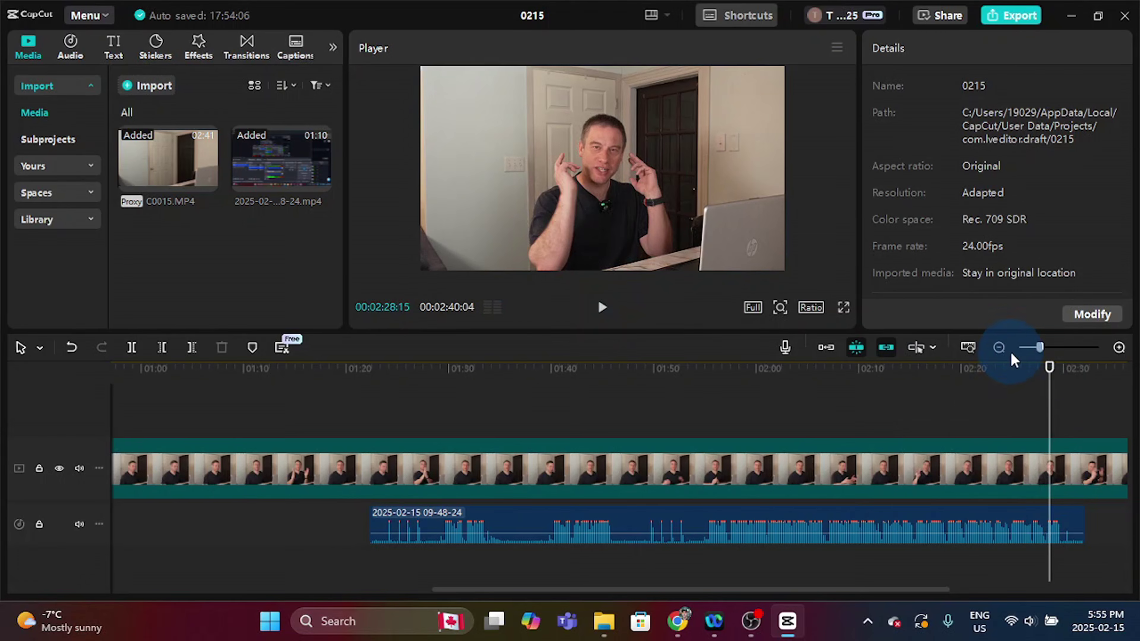
Select the C0015.MP4 video and the aligned audio clip together and combine them into a compound clip.
{"action": "left_click", "coordinate": [998, 349]}
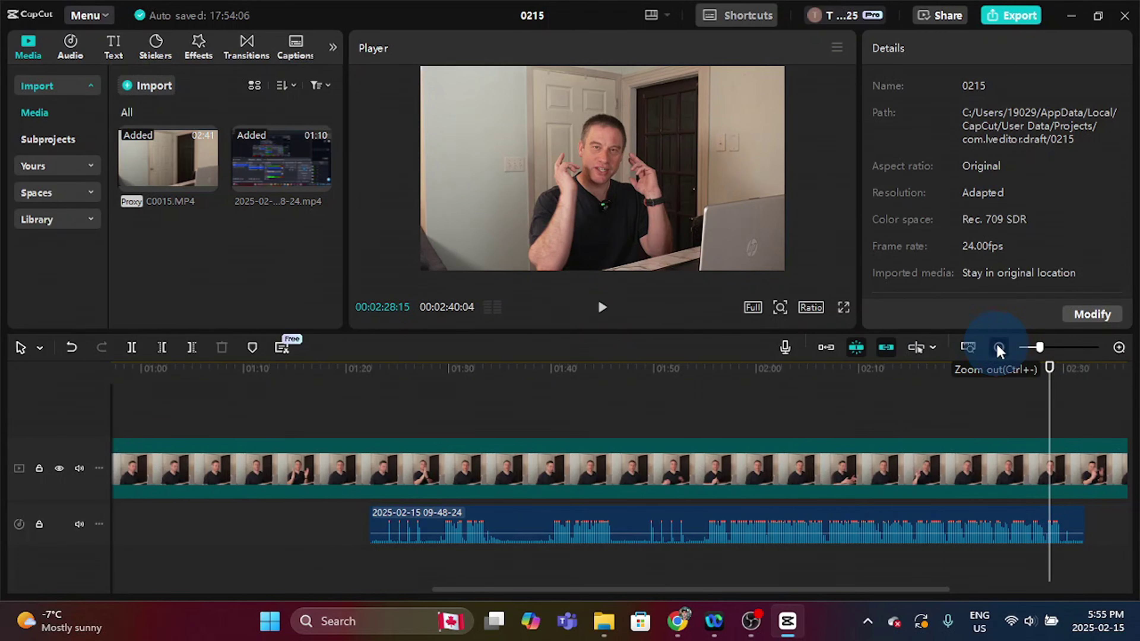
{"action": "left_click", "coordinate": [888, 471]}
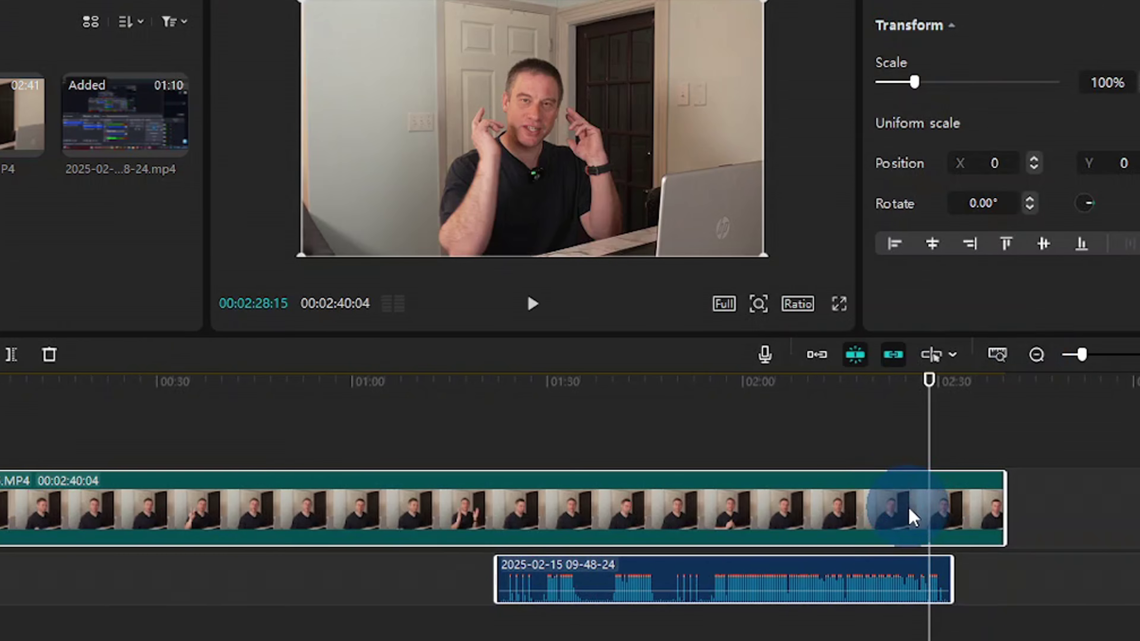
{"action": "left_click", "coordinate": [1010, 604]}
{"action": "left_click", "coordinate": [919, 543]}
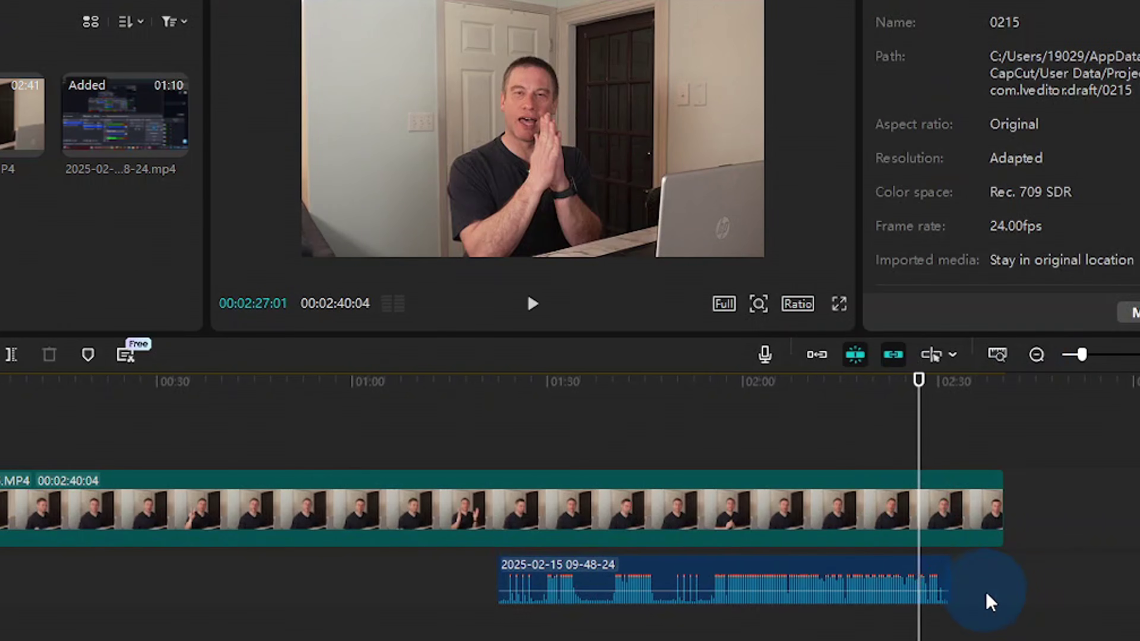
{"action": "left_click_drag", "start_coordinate": [985, 602], "coordinate": [915, 510]}
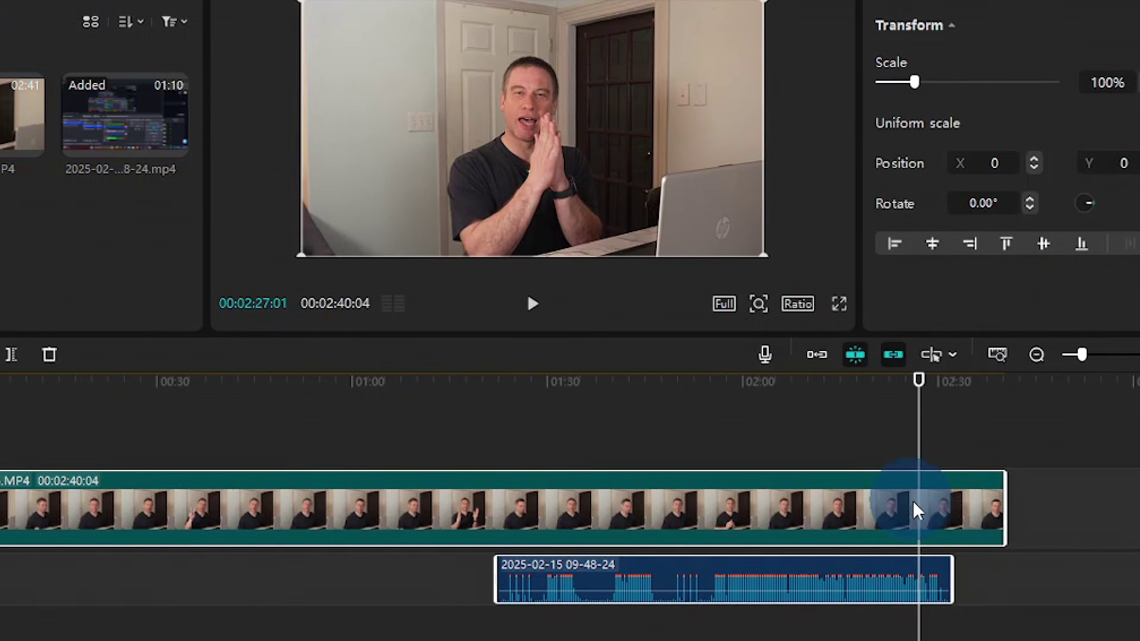
{"action": "right_click", "coordinate": [875, 516]}
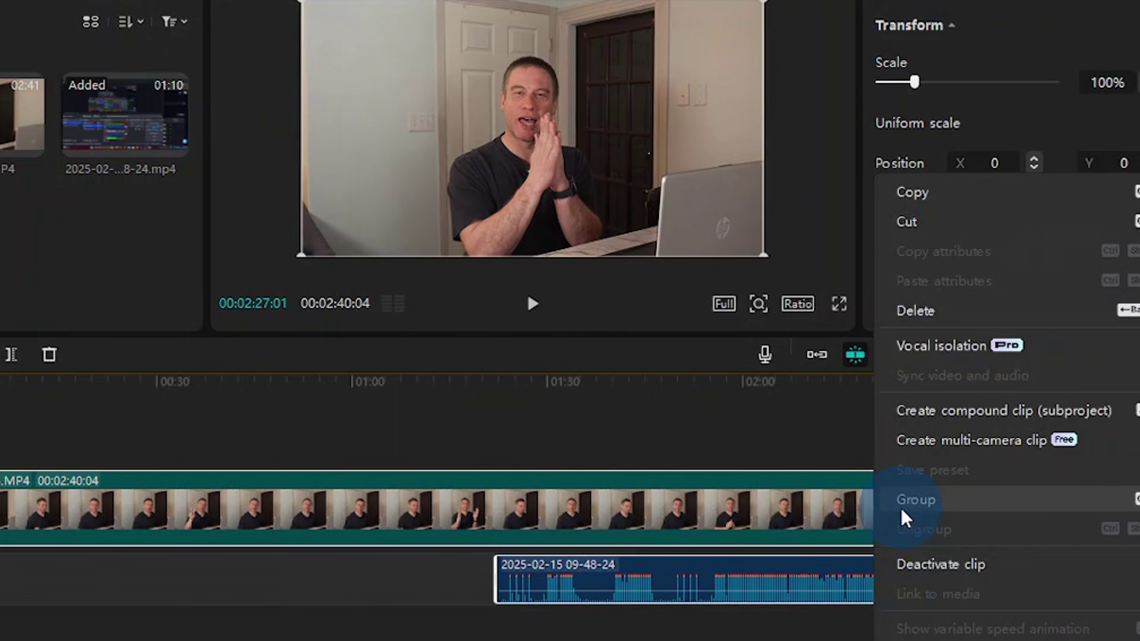
{"action": "left_click", "coordinate": [1013, 420]}
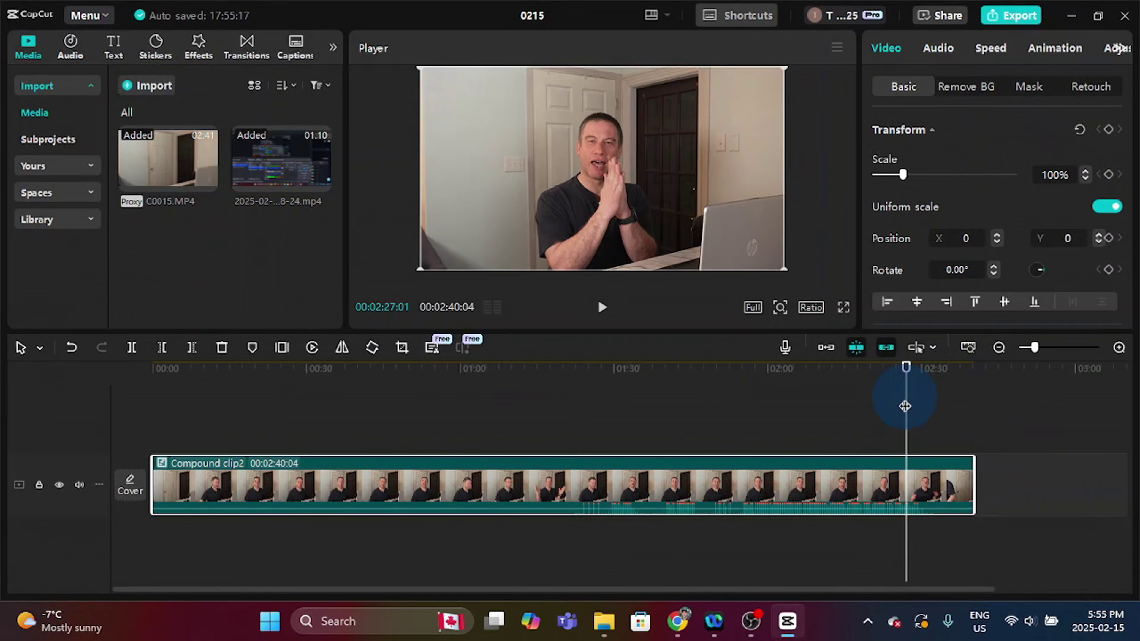
Scrub through the compound clip and play it from about 00:02:18 to check its sound and picture.
{"action": "left_click_drag", "start_coordinate": [918, 425], "coordinate": [398, 425]}
{"action": "left_click_drag", "start_coordinate": [495, 403], "coordinate": [851, 429]}
{"action": "left_click", "coordinate": [601, 310]}
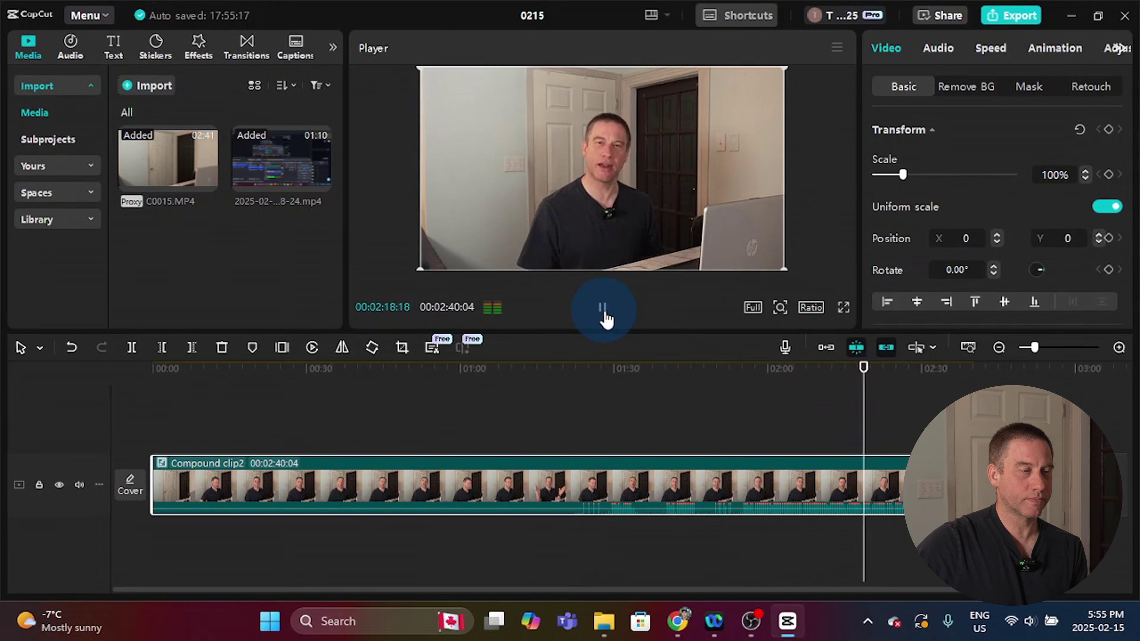
{"action": "left_click", "coordinate": [604, 310]}
{"action": "left_click", "coordinate": [855, 347]}
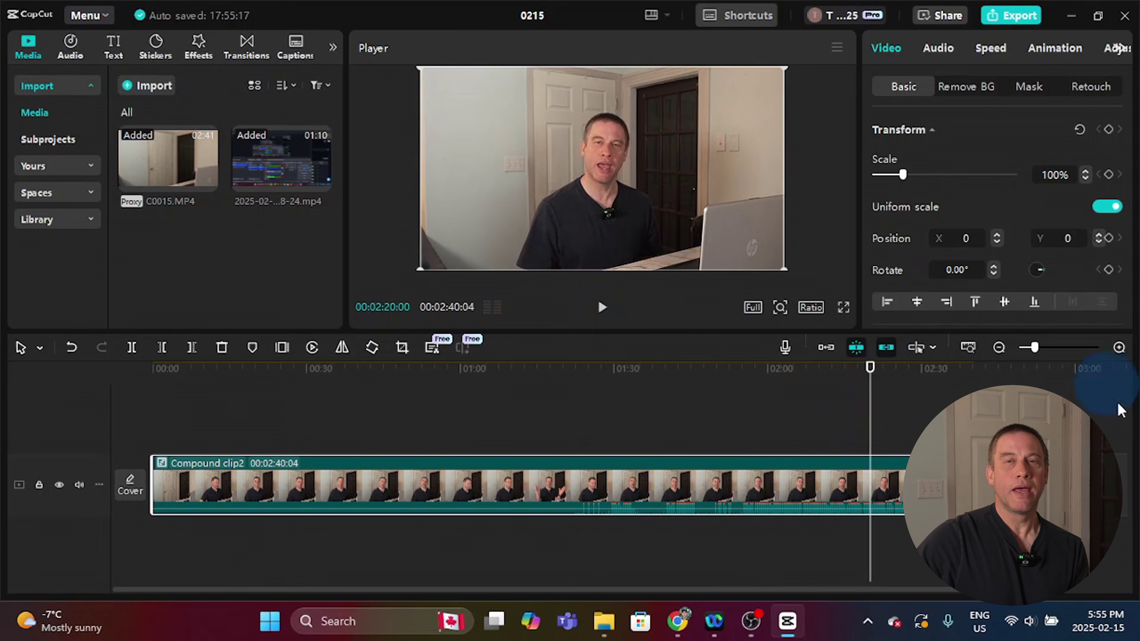